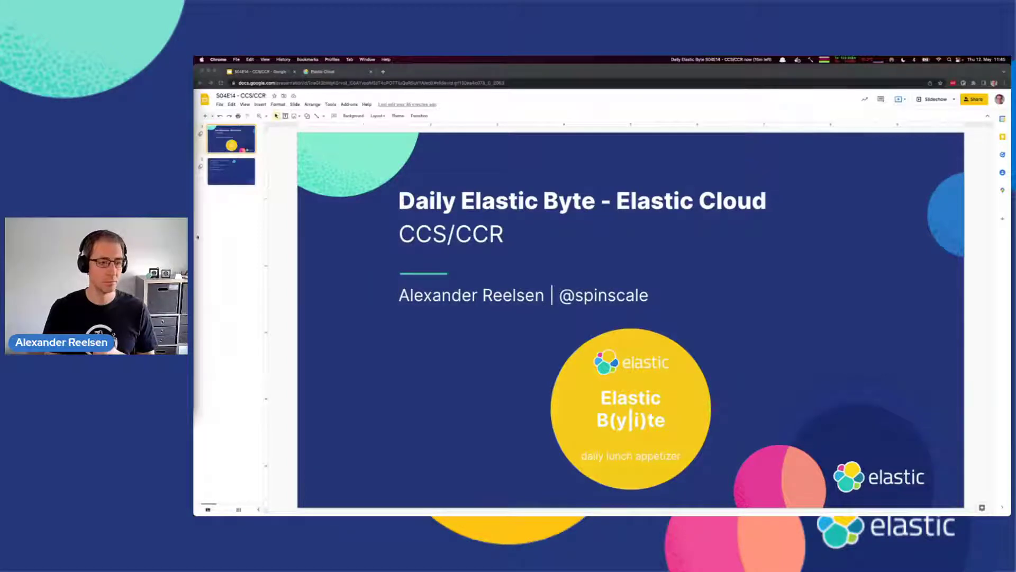
# Step: Bring the 'Daily Elastic Byte - Elastic Cloud' CCS/CCR title slide to the front
pyautogui.click(557, 79)
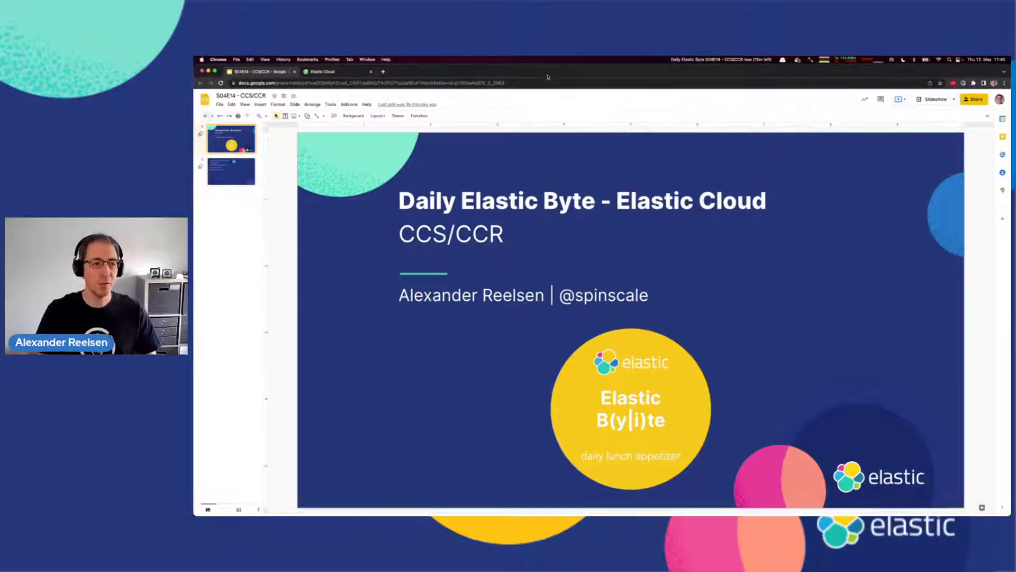
# Step: Glance at the Elastic Cloud deployments, then bring up main.tf in the terminal with larger text
pyautogui.hotkey('ctrl', 'alt', 'Left')
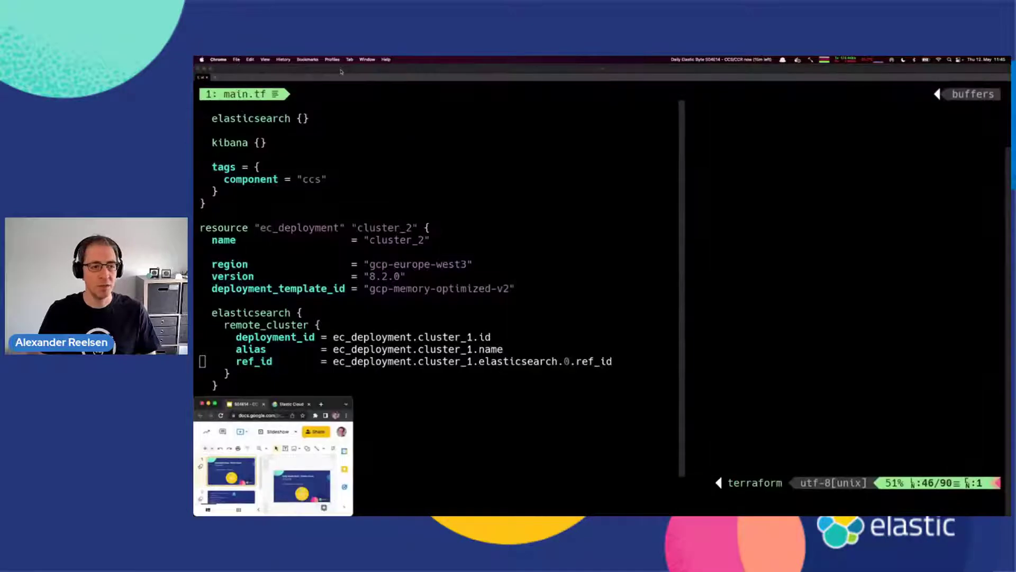
pyautogui.click(342, 71)
pyautogui.press('super+Tab')
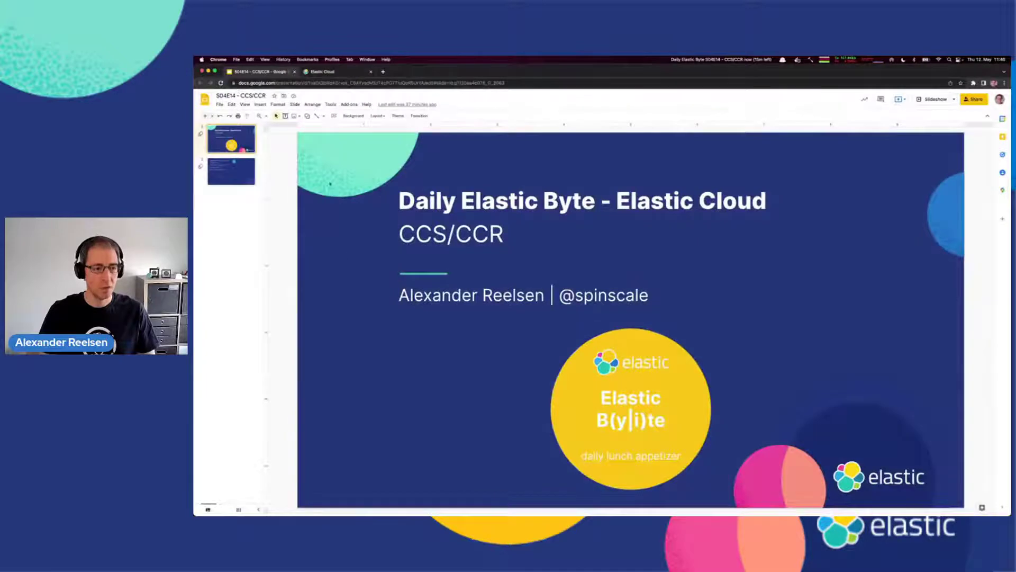
pyautogui.click(322, 72)
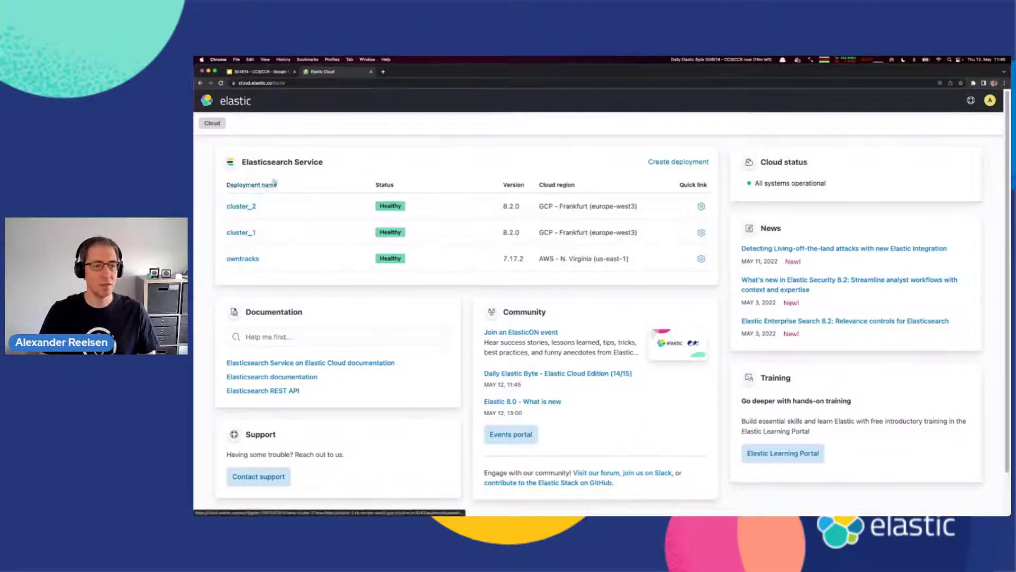
pyautogui.press('super+Tab')
pyautogui.press('super+Tab')
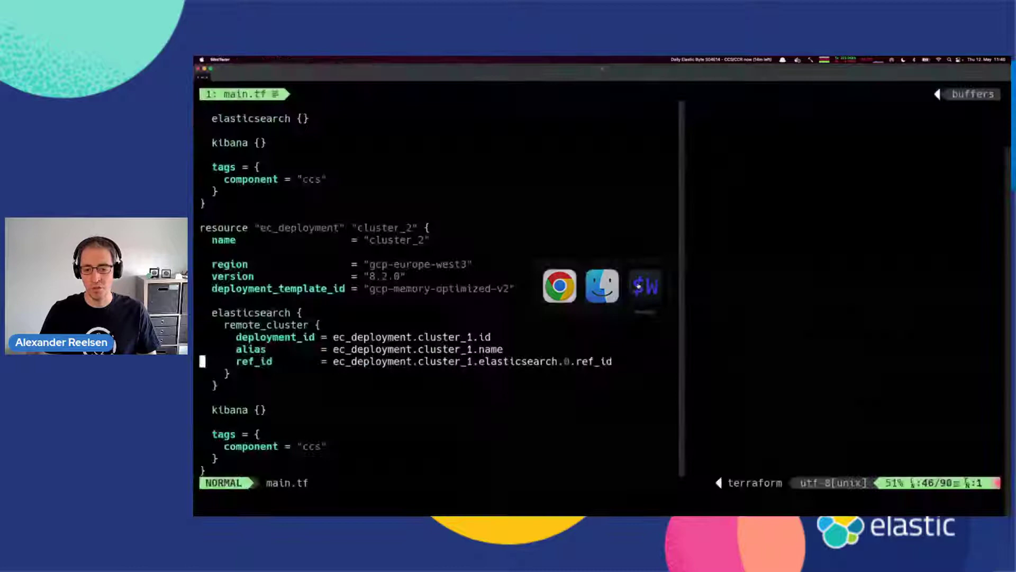
pyautogui.press('super+equal')
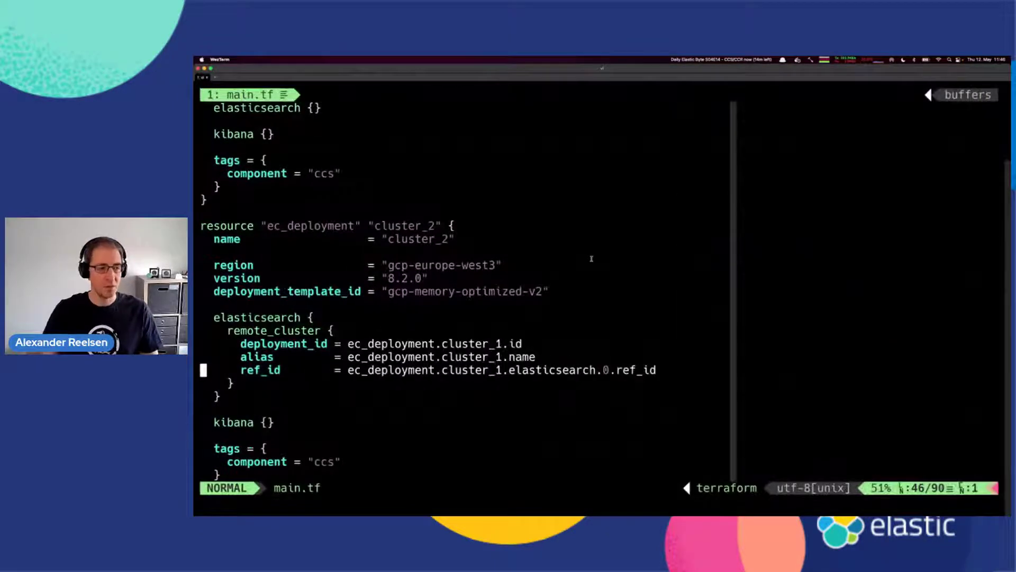
# Step: Review the provider block and cluster_1's ec_deployment resource in main.tf
pyautogui.press('k')
pyautogui.press('k')
pyautogui.press('k')
pyautogui.press('k')
pyautogui.press('k')
pyautogui.press('k')
pyautogui.press('k')
pyautogui.press('k')
pyautogui.press('k')
pyautogui.press('k')
pyautogui.press('k')
pyautogui.press('k')
pyautogui.press('k')
pyautogui.press('k')
pyautogui.press('k')
pyautogui.press('k')
pyautogui.press('k')
pyautogui.press('k')
pyautogui.press('k')
pyautogui.press('k')
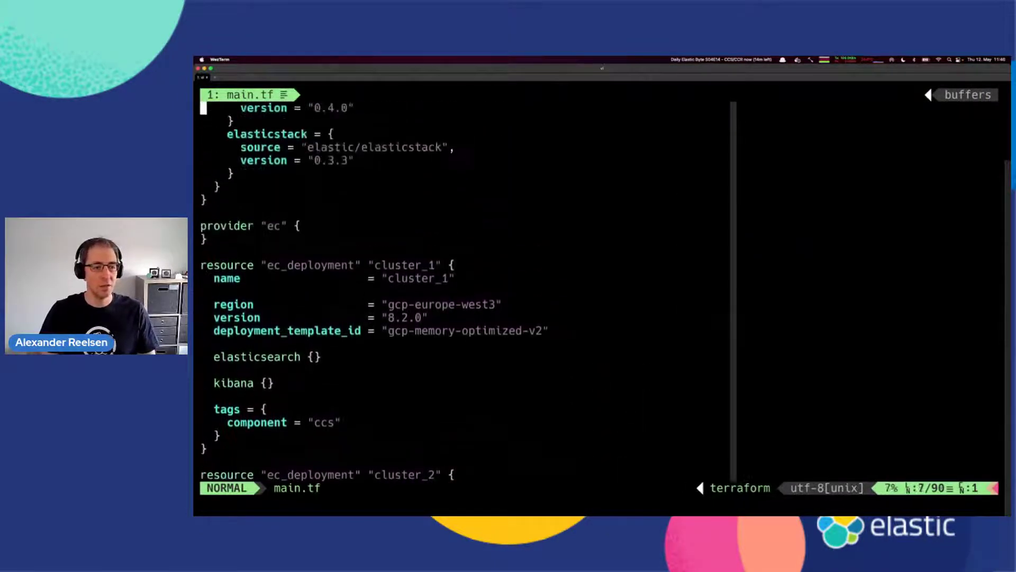
pyautogui.press('k')
pyautogui.press('k')
pyautogui.press('k')
pyautogui.press('k')
pyautogui.press('k')
pyautogui.press('k')
pyautogui.press('j')
pyautogui.press('j')
pyautogui.press('j')
pyautogui.press('j')
pyautogui.press('j')
pyautogui.press('j')
pyautogui.press('j')
pyautogui.press('j')
pyautogui.press('j')
pyautogui.press('j')
pyautogui.press('j')
pyautogui.press('j')
pyautogui.press('j')
pyautogui.press('j')
pyautogui.press('j')
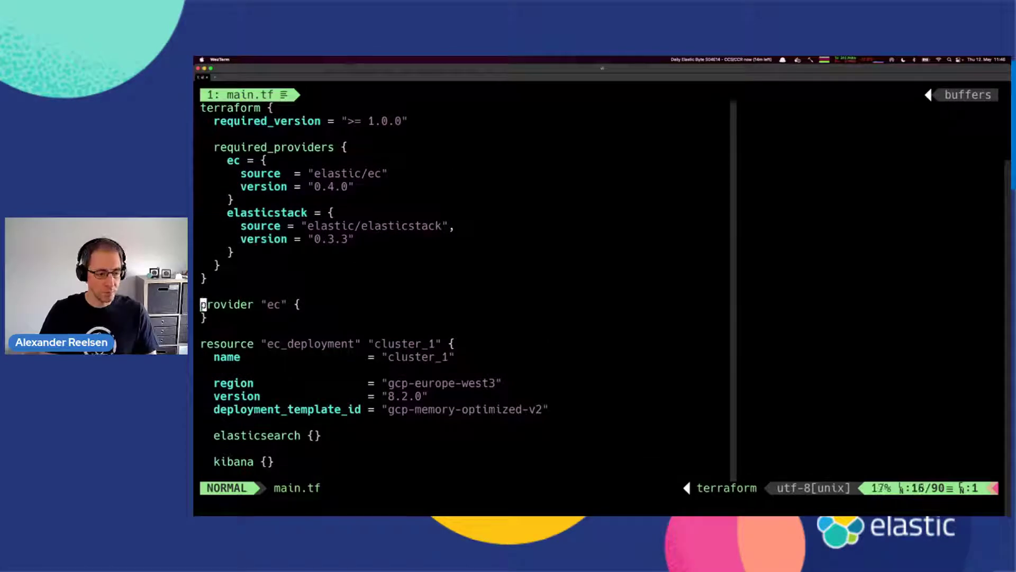
pyautogui.press('j')
pyautogui.press('j')
pyautogui.press('j')
pyautogui.press('l')
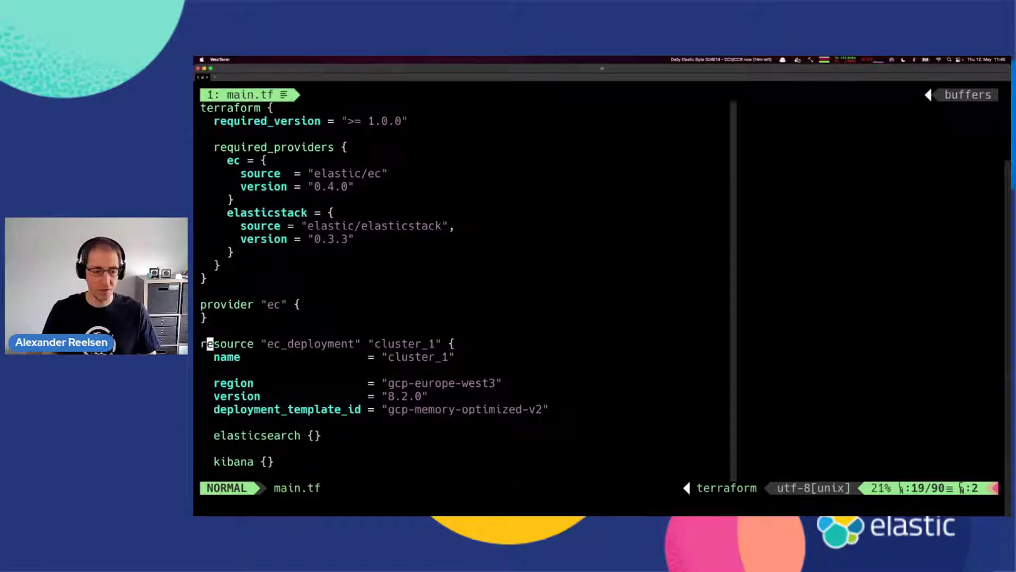
pyautogui.press('$')
pyautogui.press('h')
pyautogui.press('h')
pyautogui.press('h')
pyautogui.press('h')
pyautogui.press('h')
pyautogui.press('h')
pyautogui.press('h')
pyautogui.press('h')
pyautogui.press('h')
pyautogui.press('h')
pyautogui.press('h')
pyautogui.press('h')
pyautogui.press('h')
pyautogui.press('h')
pyautogui.press('h')
pyautogui.press('h')
pyautogui.press('h')
pyautogui.press('h')
pyautogui.press('h')
pyautogui.press('h')
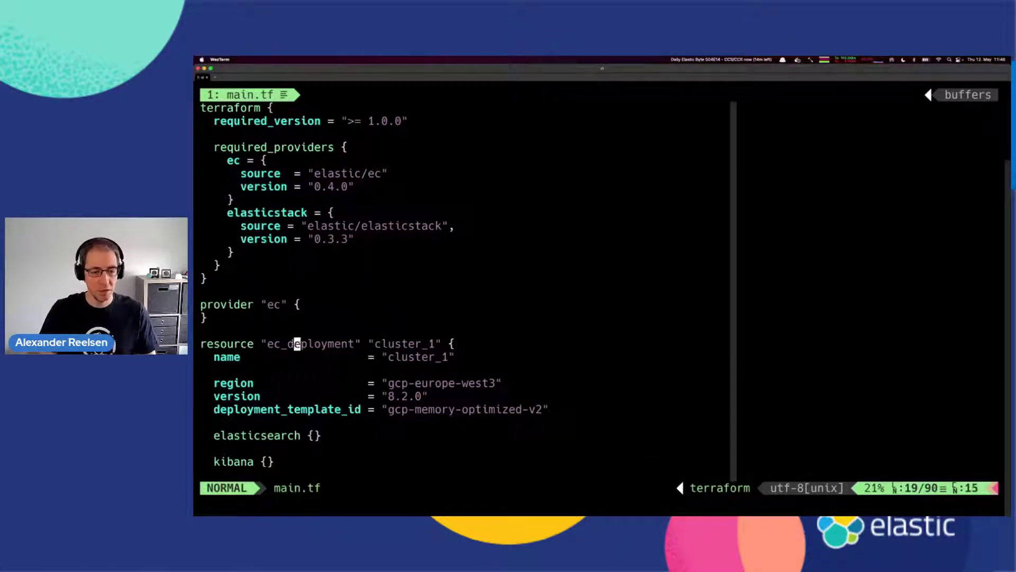
pyautogui.press('0')
# Step: Inspect cluster_2's elasticsearch remote_cluster block, then return to the Elastic Cloud deployments page
pyautogui.press('j')
pyautogui.press('j')
pyautogui.press('j')
pyautogui.press('j')
pyautogui.press('j')
pyautogui.press('j')
pyautogui.press('j')
pyautogui.press('j')
pyautogui.press('j')
pyautogui.press('j')
pyautogui.press('j')
pyautogui.press('j')
pyautogui.press('j')
pyautogui.press('j')
pyautogui.press('j')
pyautogui.press('j')
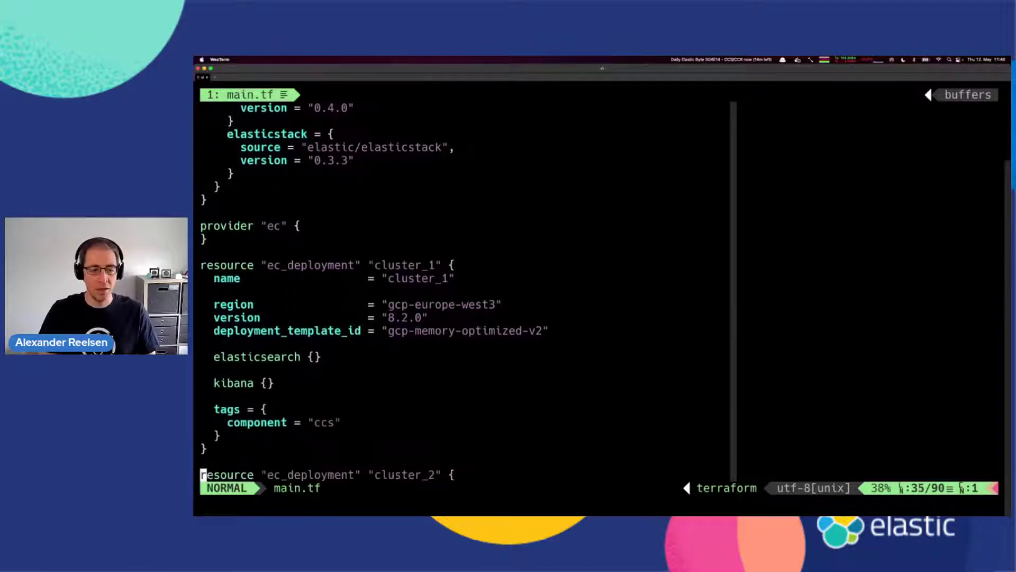
pyautogui.press('j')
pyautogui.press('j')
pyautogui.press('j')
pyautogui.press('j')
pyautogui.press('j')
pyautogui.press('j')
pyautogui.press('j')
pyautogui.press('j')
pyautogui.press('j')
pyautogui.press('j')
pyautogui.press('j')
pyautogui.press('j')
pyautogui.press('j')
pyautogui.press('j')
pyautogui.press('j')
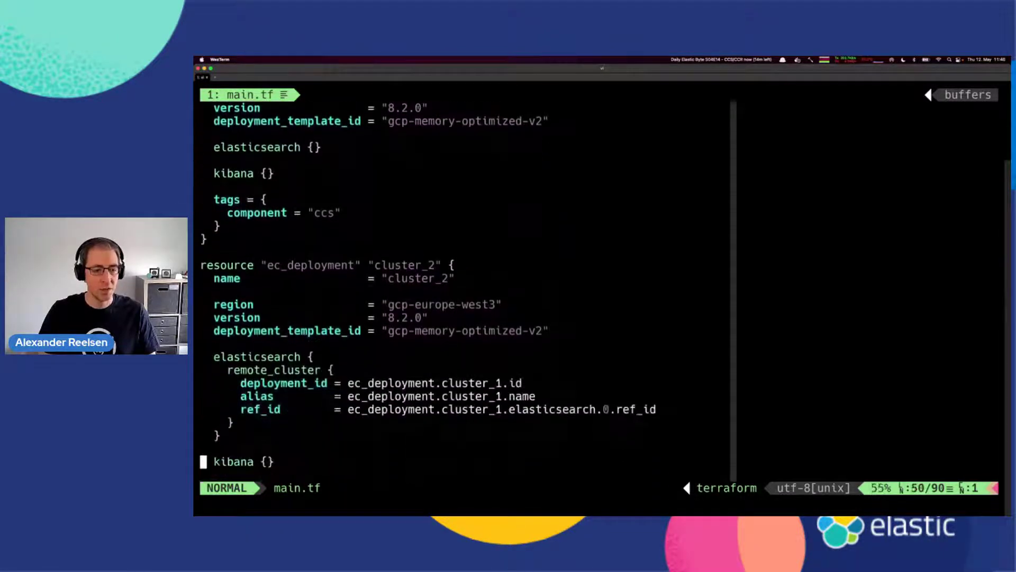
pyautogui.press('k')
pyautogui.press('k')
pyautogui.press('k')
pyautogui.press('k')
pyautogui.press('k')
pyautogui.press('k')
pyautogui.press('k')
pyautogui.press('k')
pyautogui.press('k')
pyautogui.press('k')
pyautogui.press('k')
pyautogui.press('k')
pyautogui.press('k')
pyautogui.press('k')
pyautogui.press('k')
pyautogui.press('j')
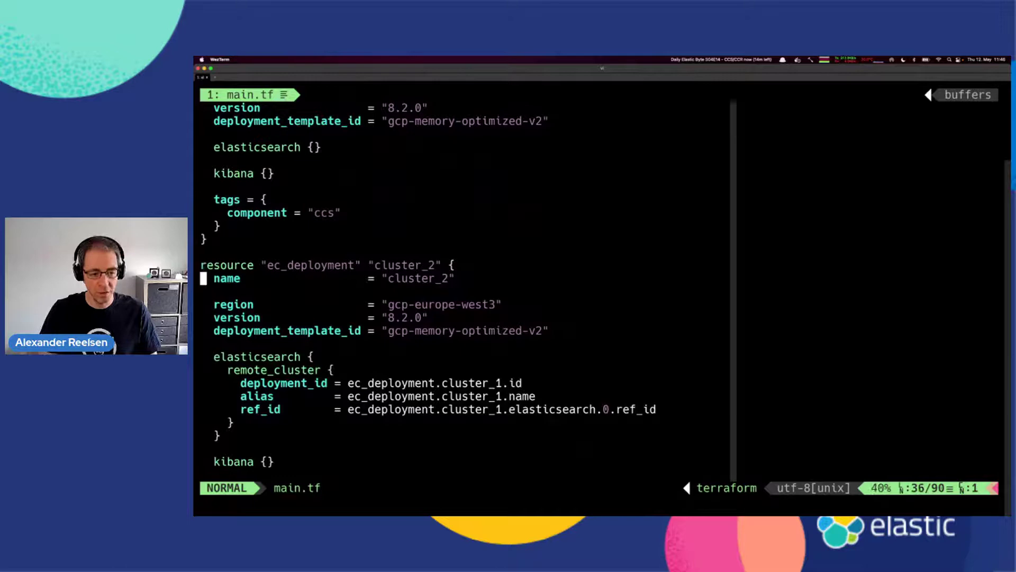
pyautogui.press('j')
pyautogui.press('j')
pyautogui.press('j')
pyautogui.press('j')
pyautogui.press('j')
pyautogui.press('j')
pyautogui.press('j')
pyautogui.press('j')
pyautogui.press('k')
pyautogui.press('k')
pyautogui.press('v')
pyautogui.press('j')
pyautogui.press('j')
pyautogui.press('j')
pyautogui.press('j')
pyautogui.press('j')
pyautogui.press('j')
pyautogui.press('j')
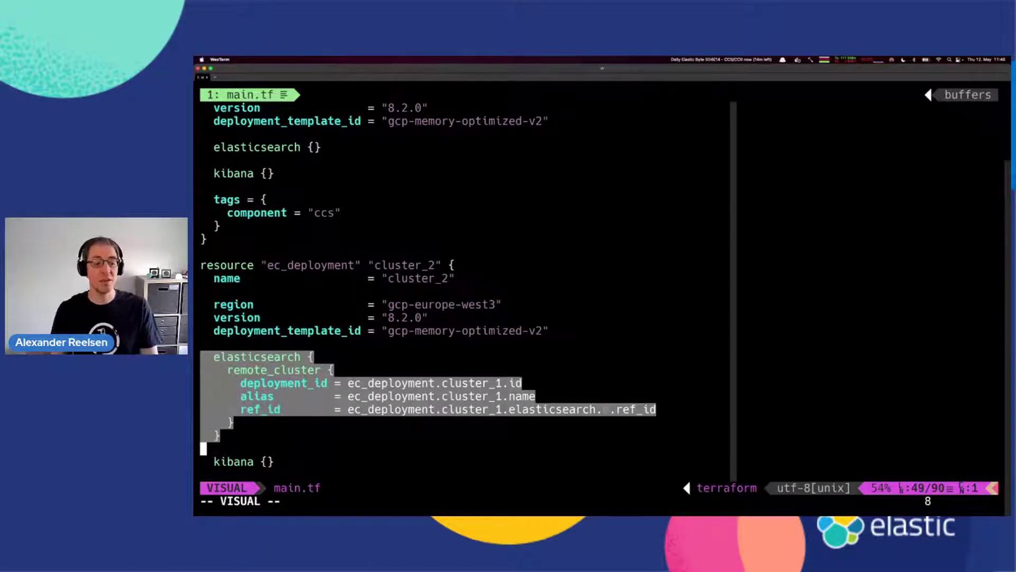
pyautogui.press('Escape')
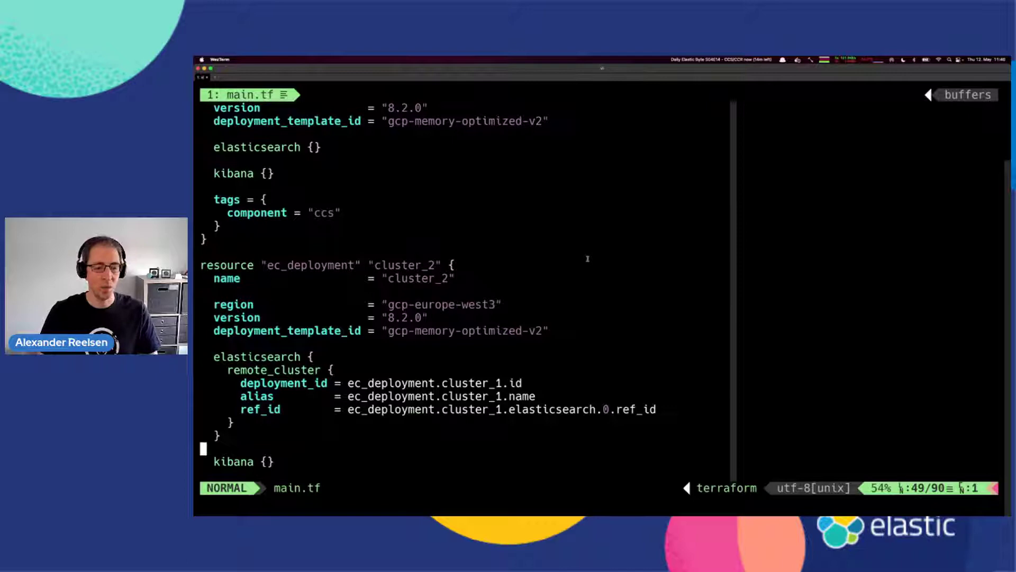
pyautogui.press('super+Tab')
pyautogui.click(592, 291)
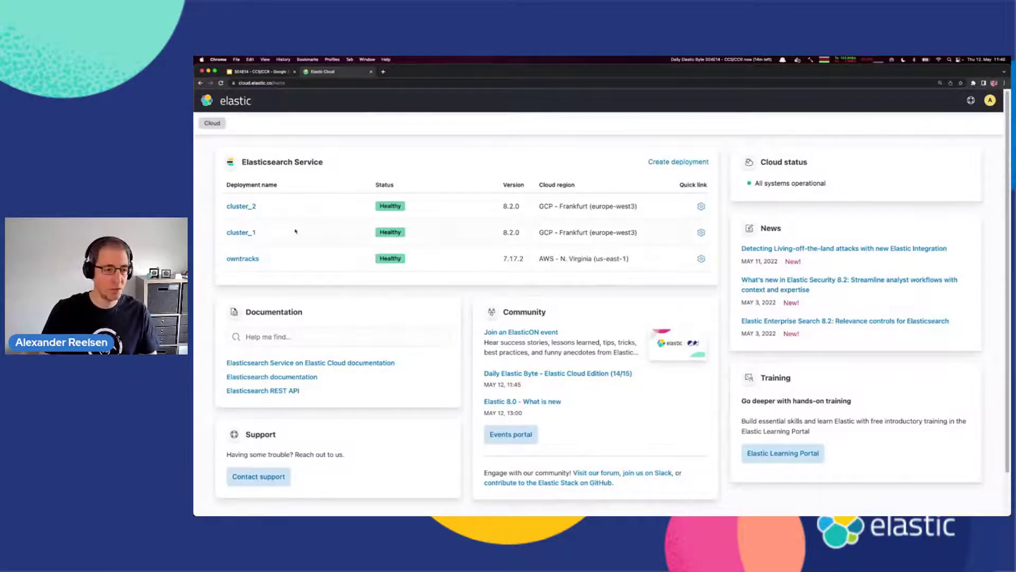
# Step: Open Kibana for cluster_2 and cluster_1 in new browser tabs
pyautogui.click(241, 206)
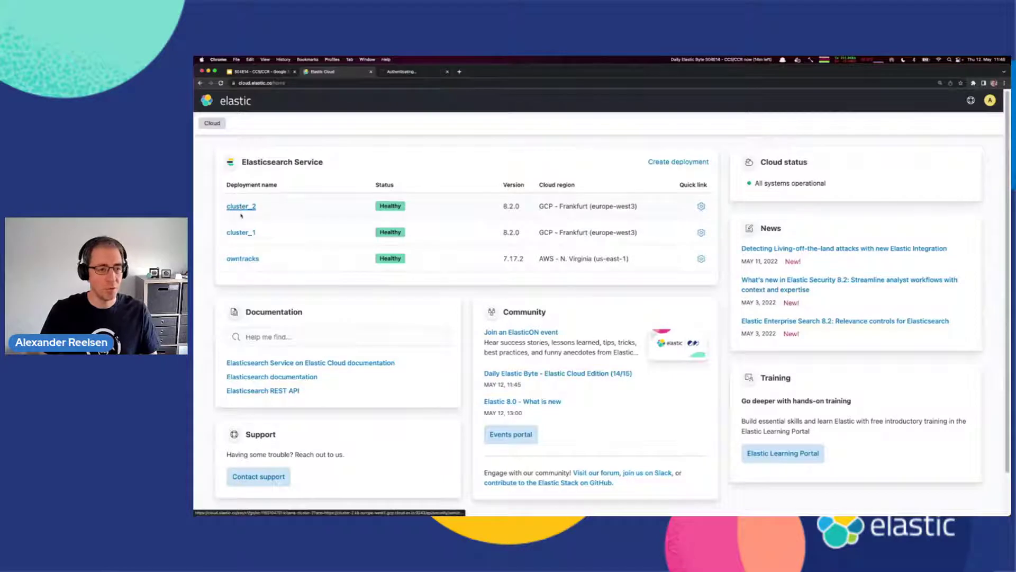
pyautogui.click(243, 234)
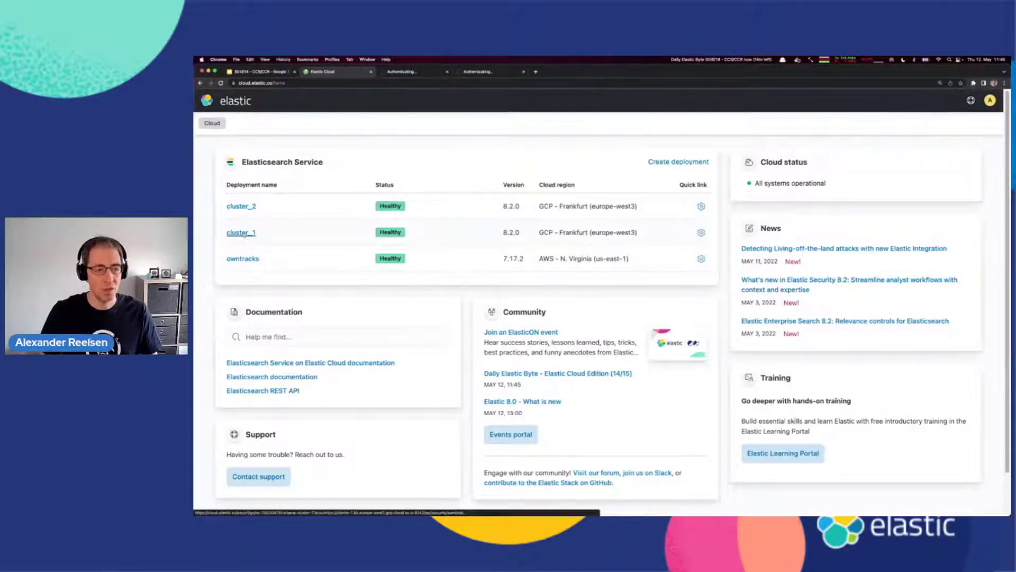
pyautogui.click(399, 73)
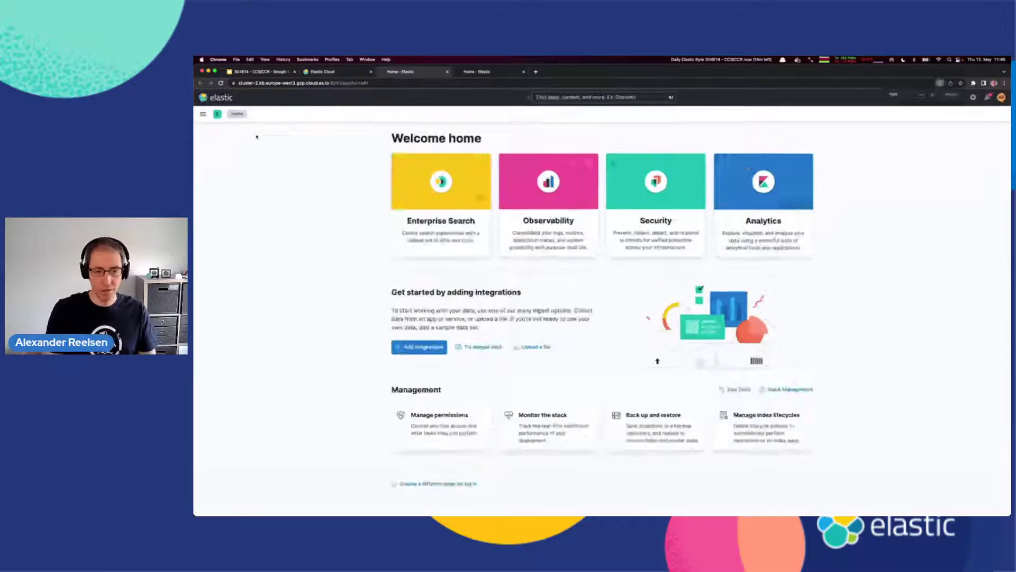
# Step: In cluster_2's Remote Clusters, view cluster_1's details: connected in proxy mode
pyautogui.click(207, 123)
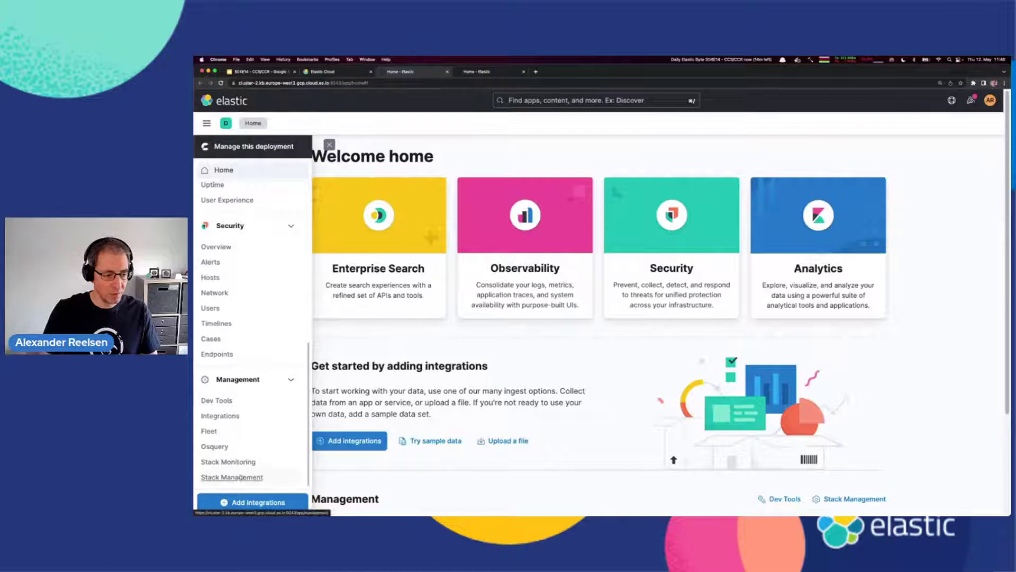
pyautogui.click(240, 478)
pyautogui.click(238, 326)
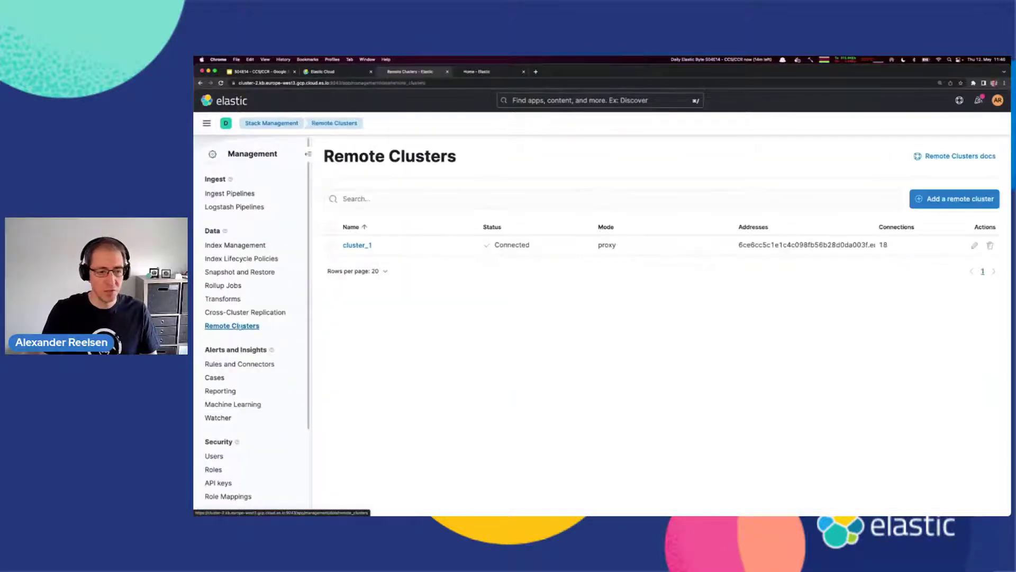
pyautogui.rightClick(425, 298)
pyautogui.click(403, 273)
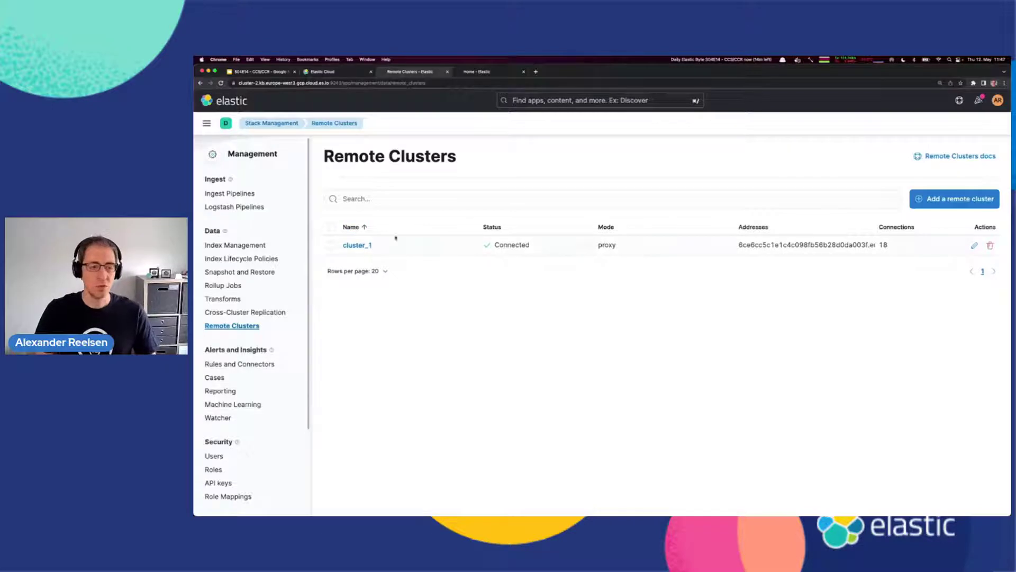
pyautogui.click(365, 245)
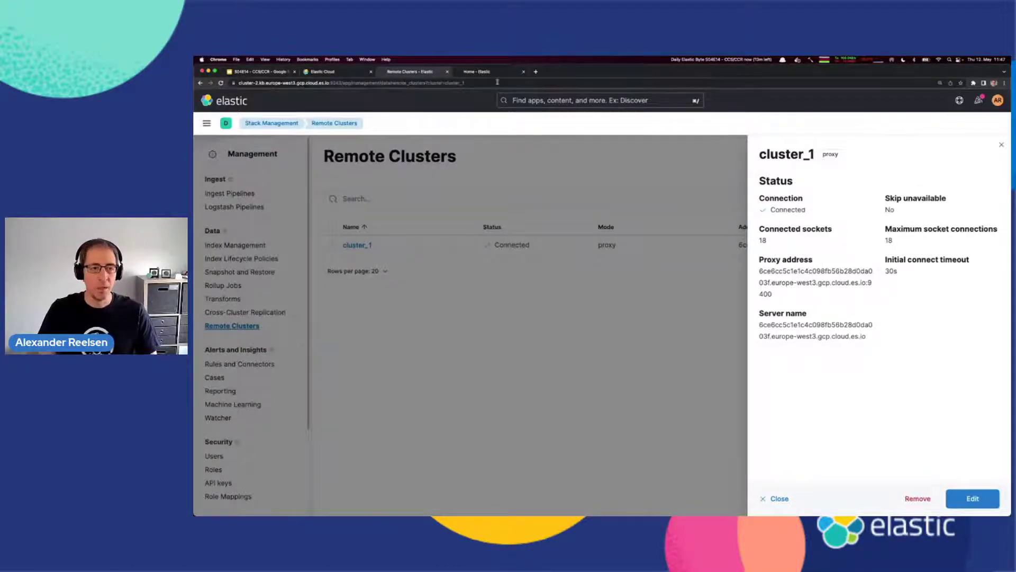
pyautogui.click(479, 71)
# Step: Confirm cluster_1's Kibana has no remote clusters, then return to cluster_2's cluster_1 details
pyautogui.press('super+equal')
pyautogui.press('super+equal')
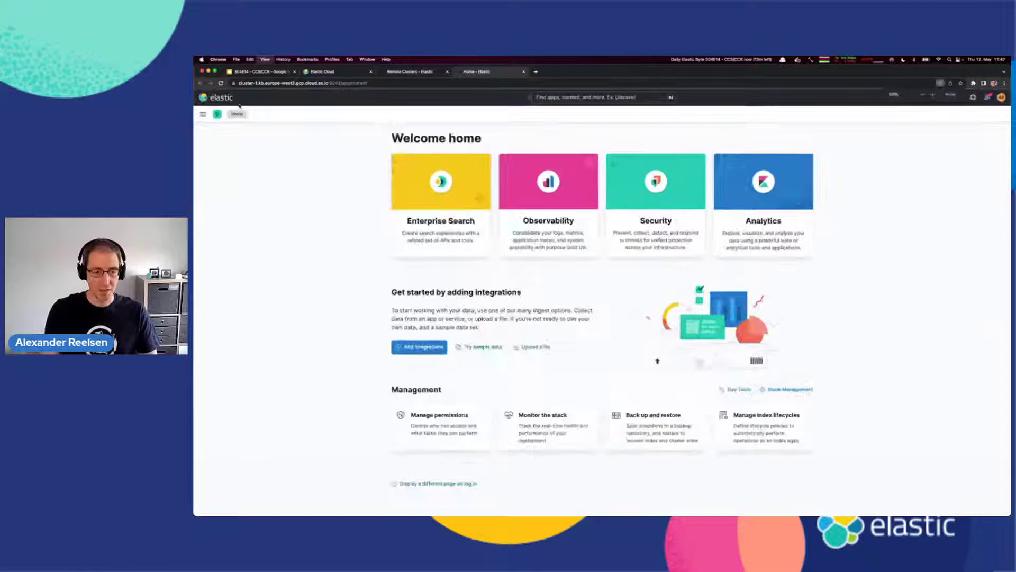
pyautogui.click(203, 117)
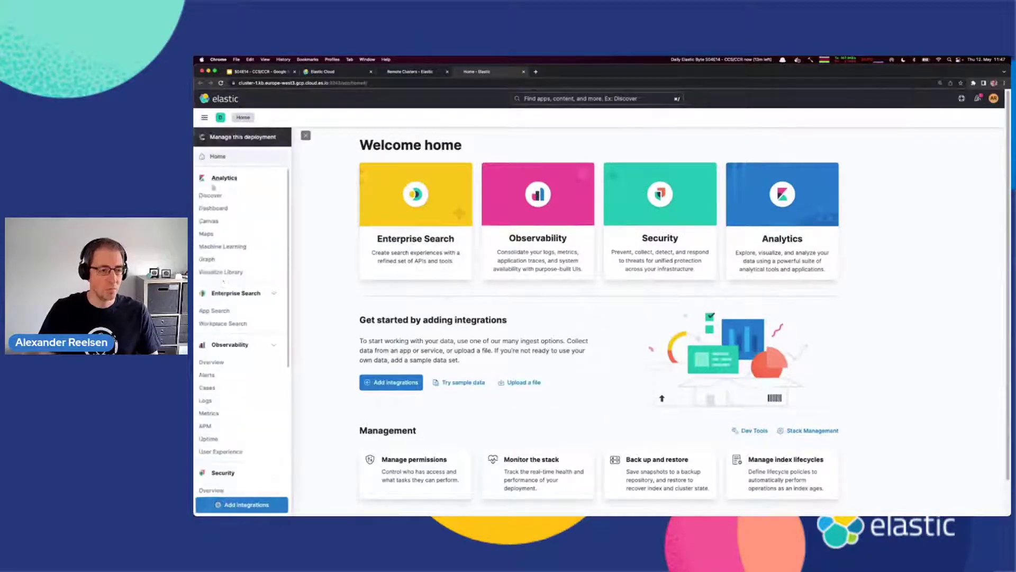
pyautogui.scroll(-10, 239, 318)
pyautogui.click(231, 482)
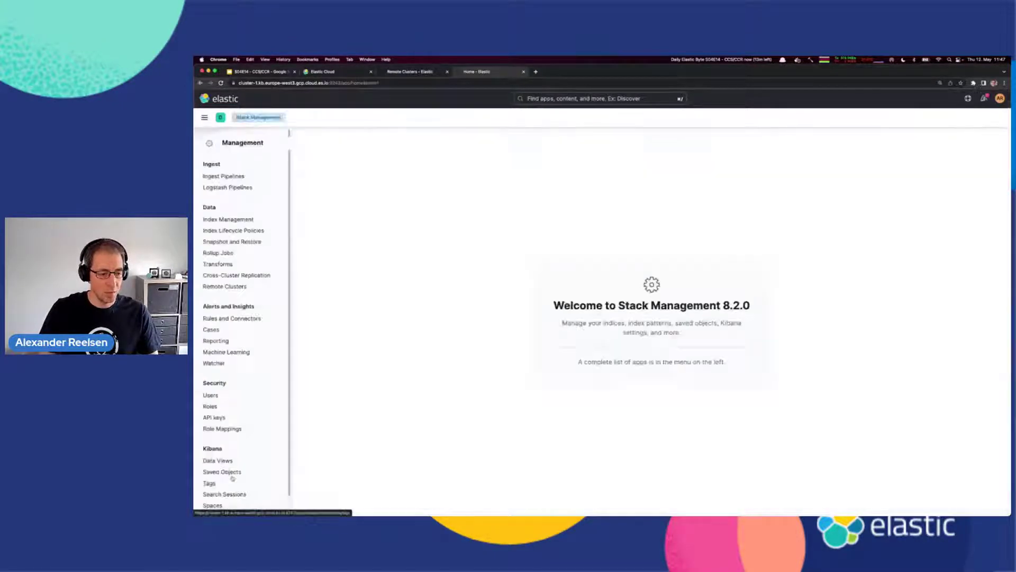
pyautogui.click(234, 288)
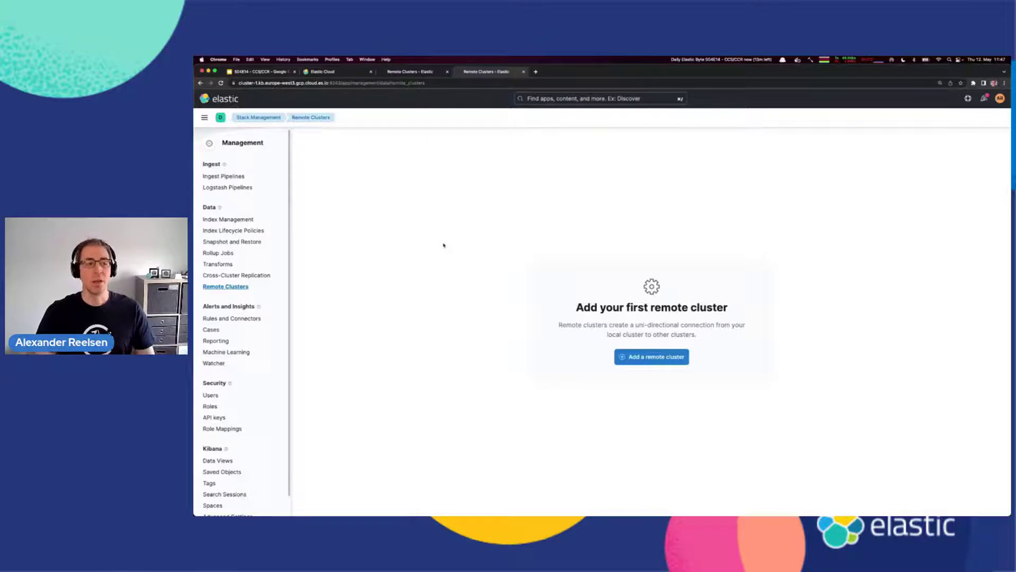
pyautogui.hotkey('ctrl', 'shift', 'Tab')
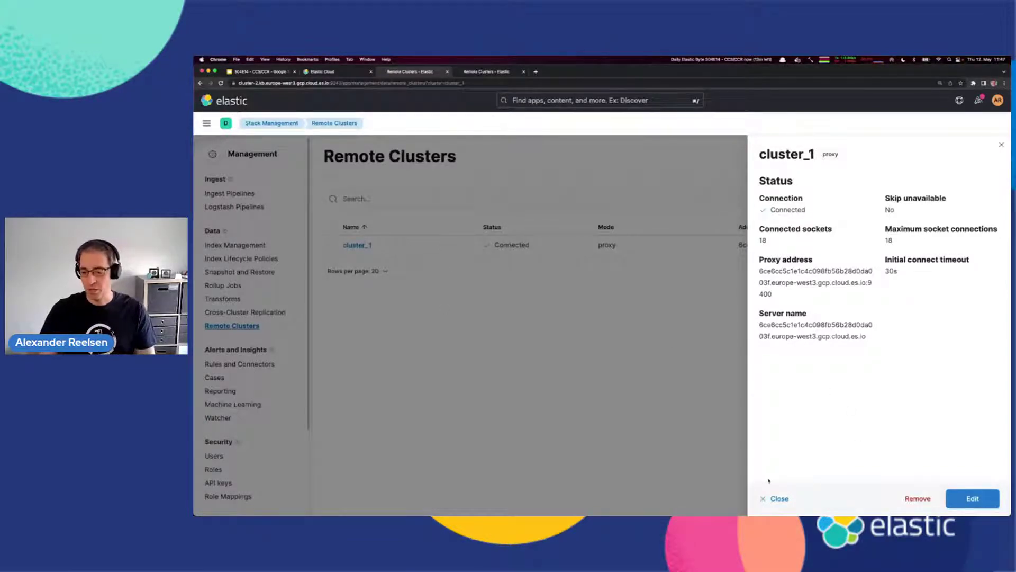
# Step: Run GET _remote/info in cluster_2's Dev Tools Console, showing cluster_1 connected via proxy
pyautogui.click(777, 498)
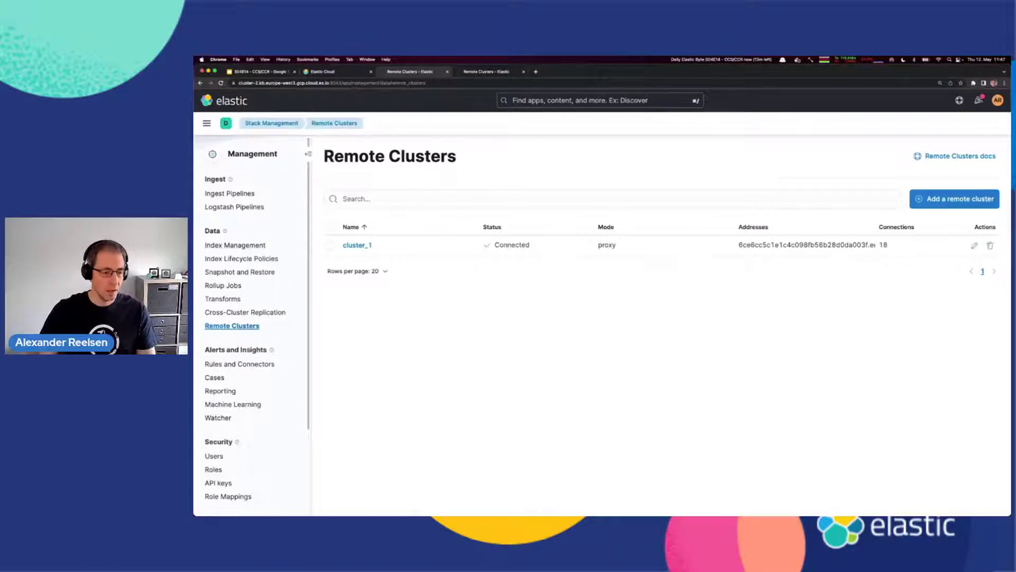
pyautogui.click(207, 123)
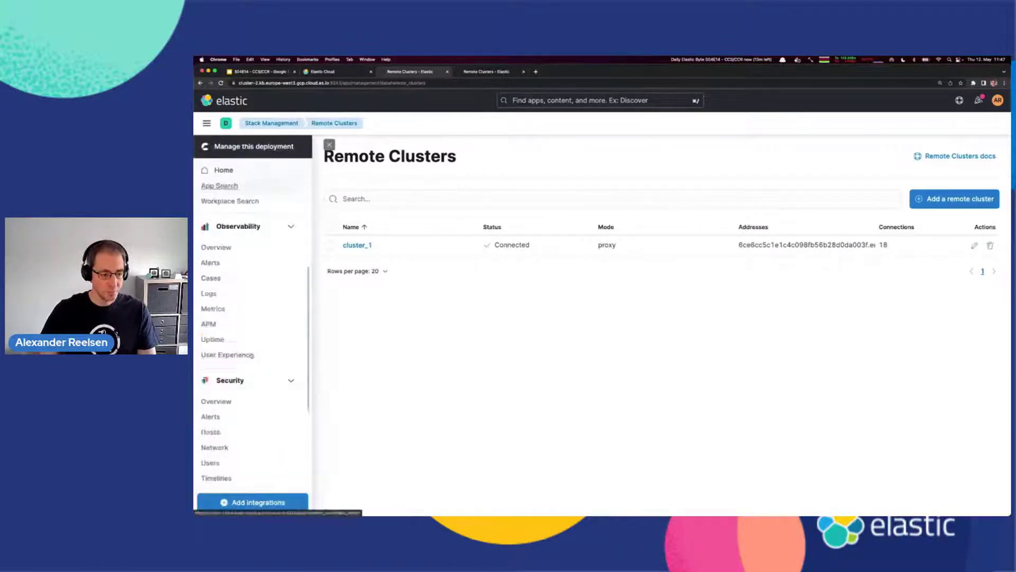
pyautogui.scroll(-5, 252, 354)
pyautogui.click(245, 419)
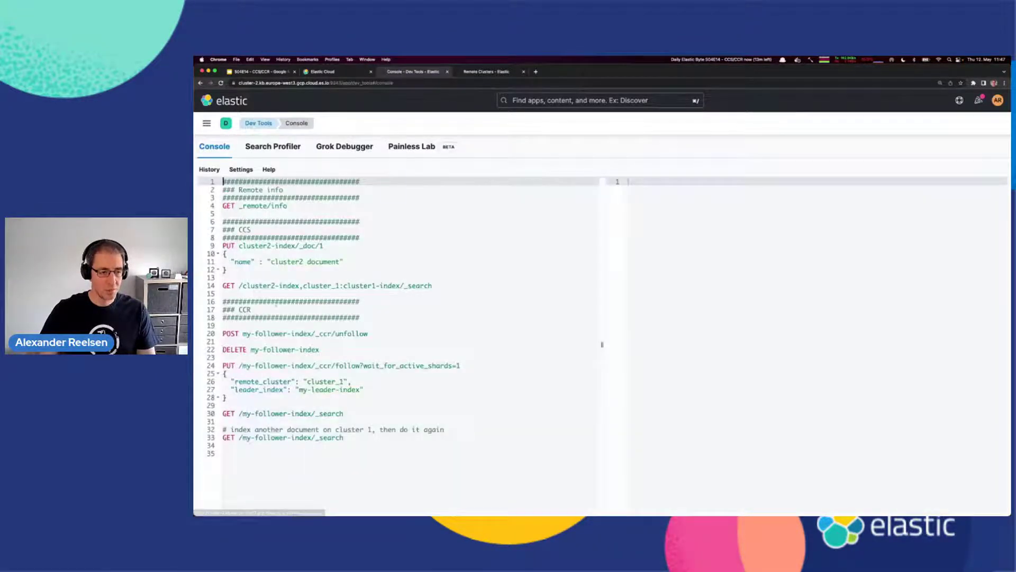
pyautogui.click(298, 211)
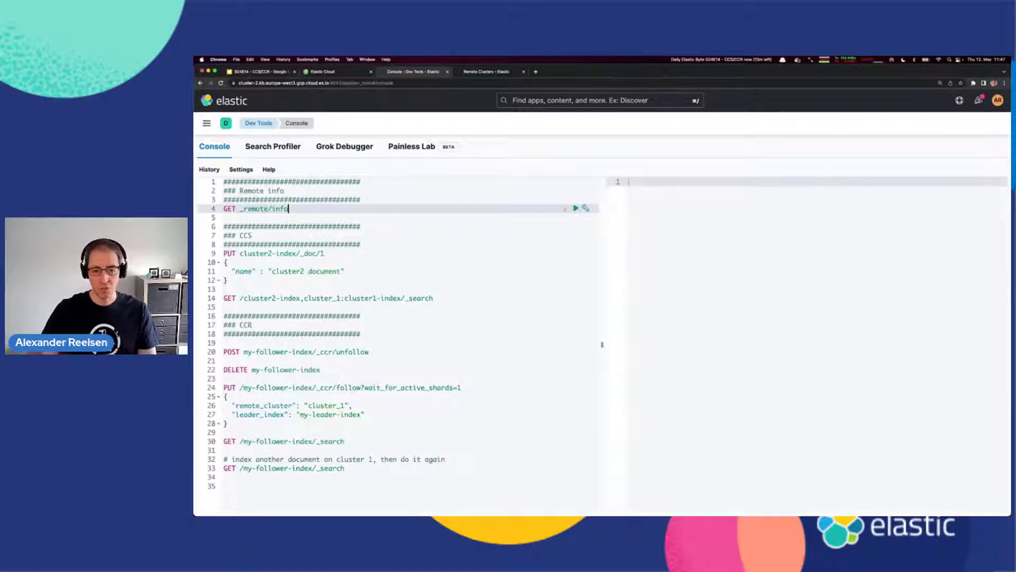
pyautogui.click(575, 208)
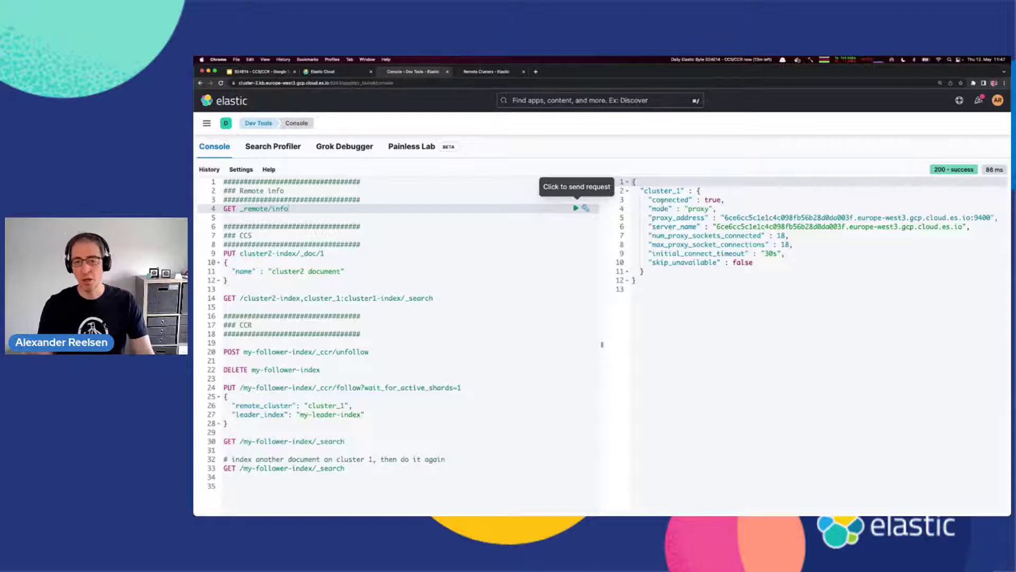
pyautogui.click(661, 200)
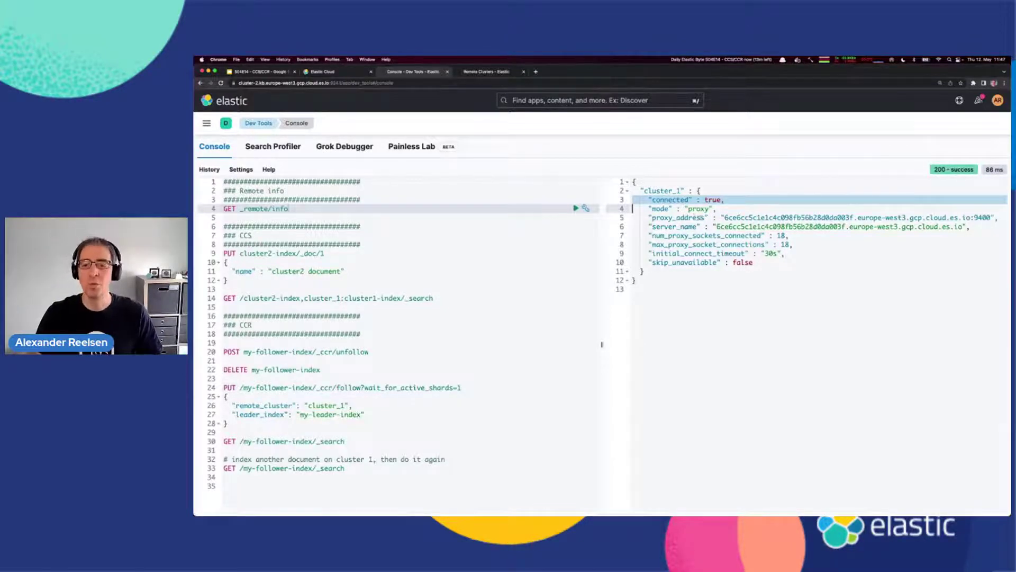
pyautogui.click(701, 217)
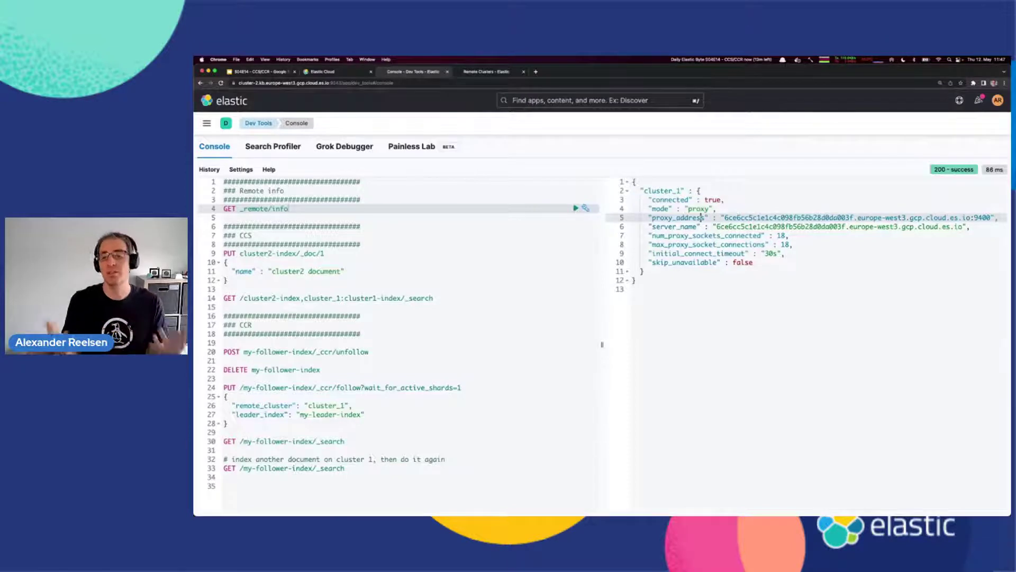
# Step: Index the cluster2 document as doc 1 into cluster2-index
pyautogui.click(370, 255)
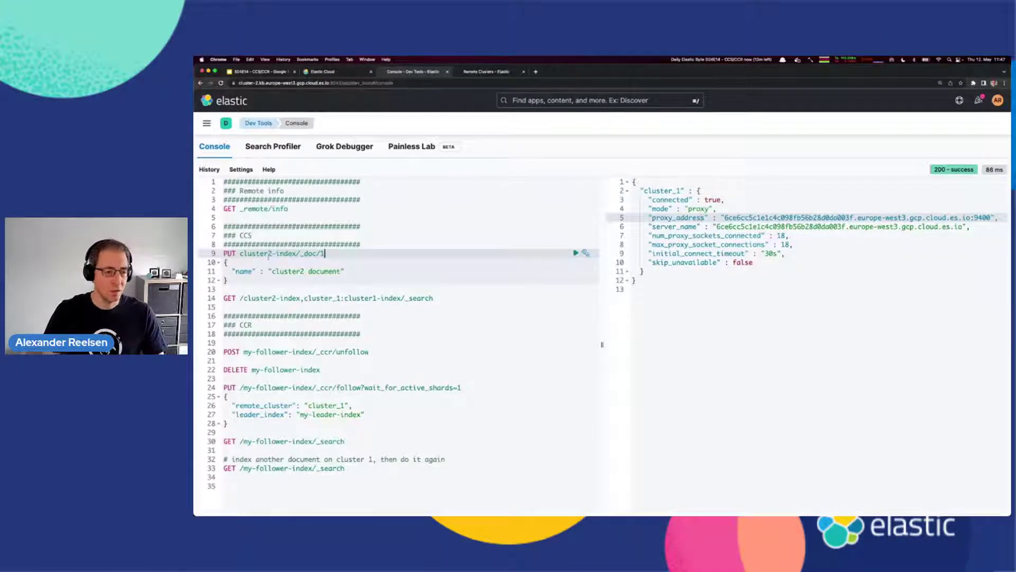
pyautogui.click(585, 252)
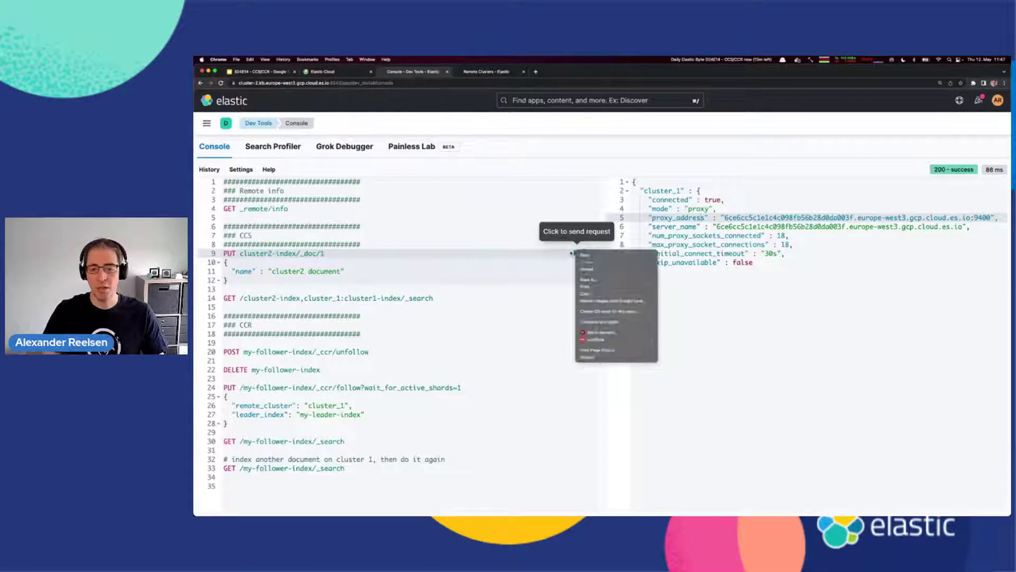
pyautogui.click(576, 252)
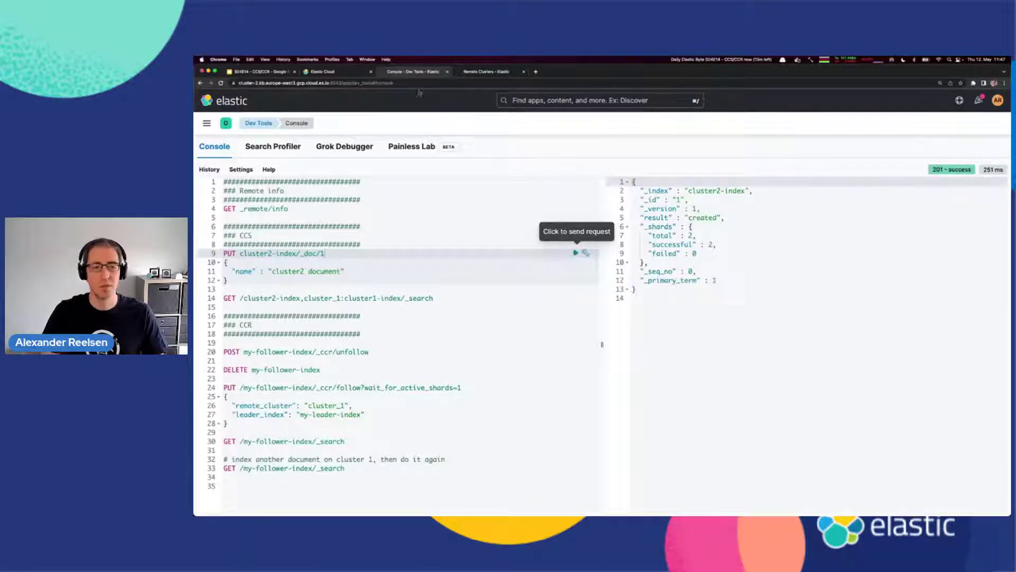
pyautogui.click(483, 73)
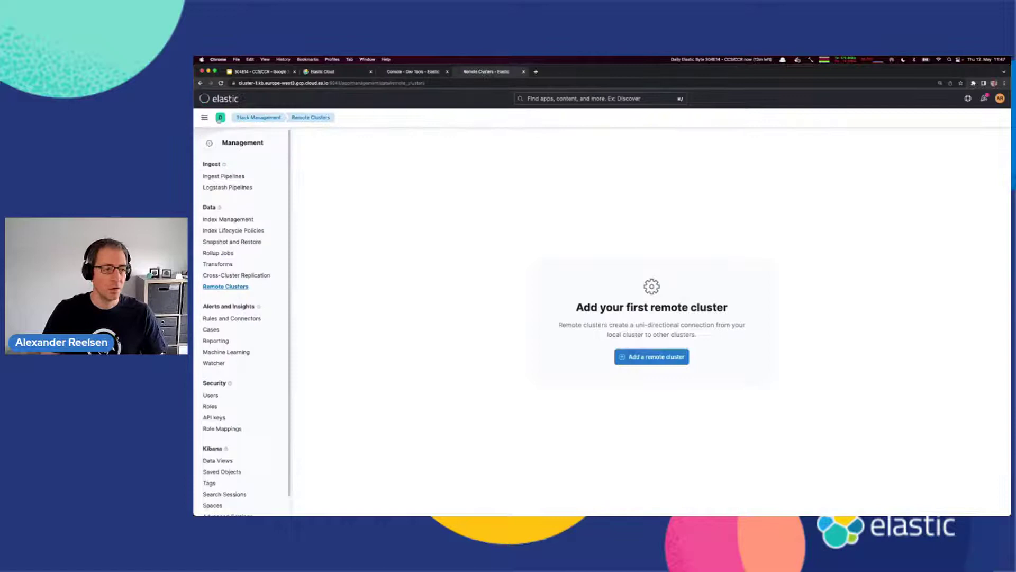
# Step: In cluster 1's Dev Tools Console, index document 1 into cluster1-index
pyautogui.click(204, 117)
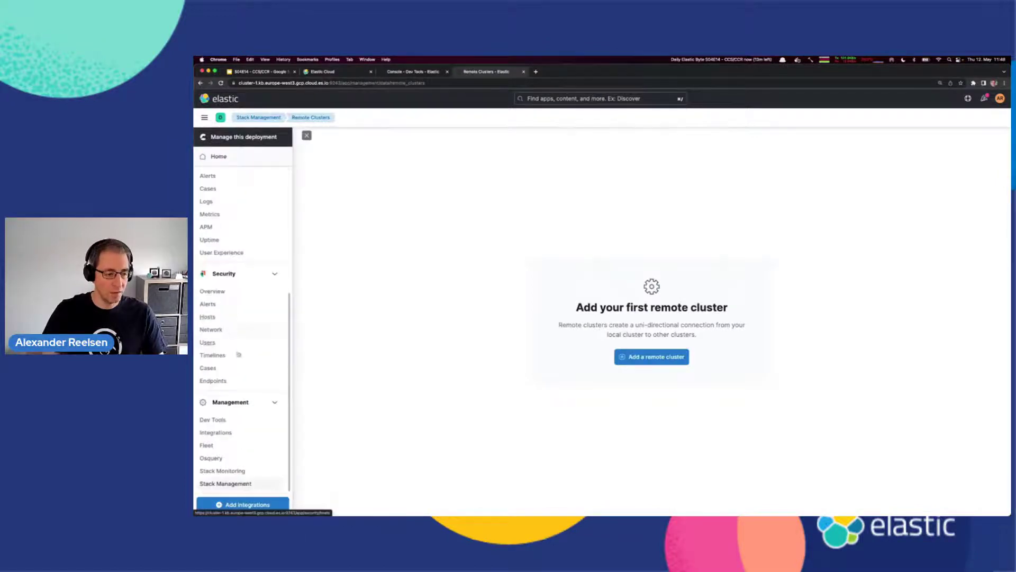
pyautogui.click(235, 421)
pyautogui.press('super+equal')
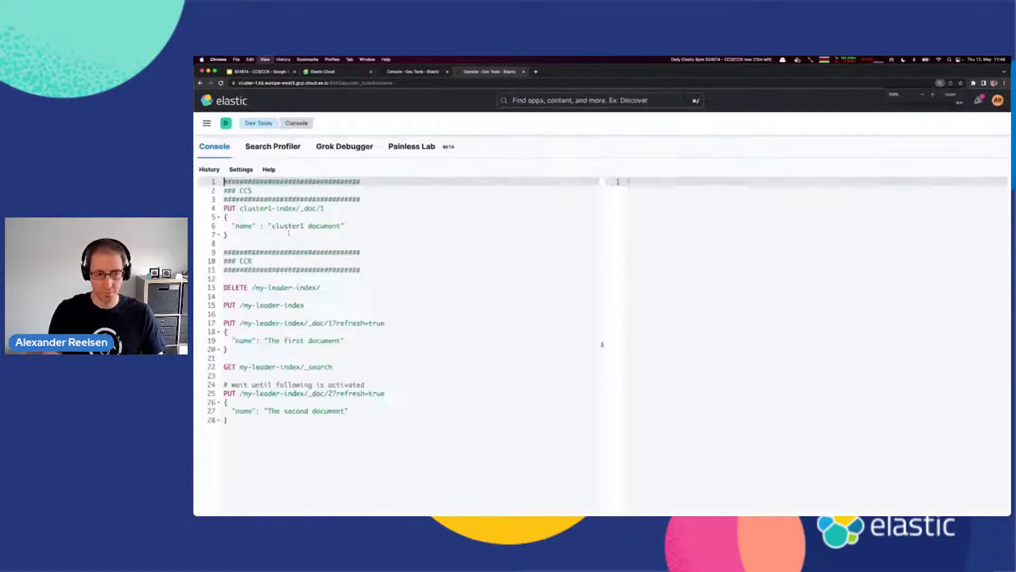
pyautogui.click(268, 212)
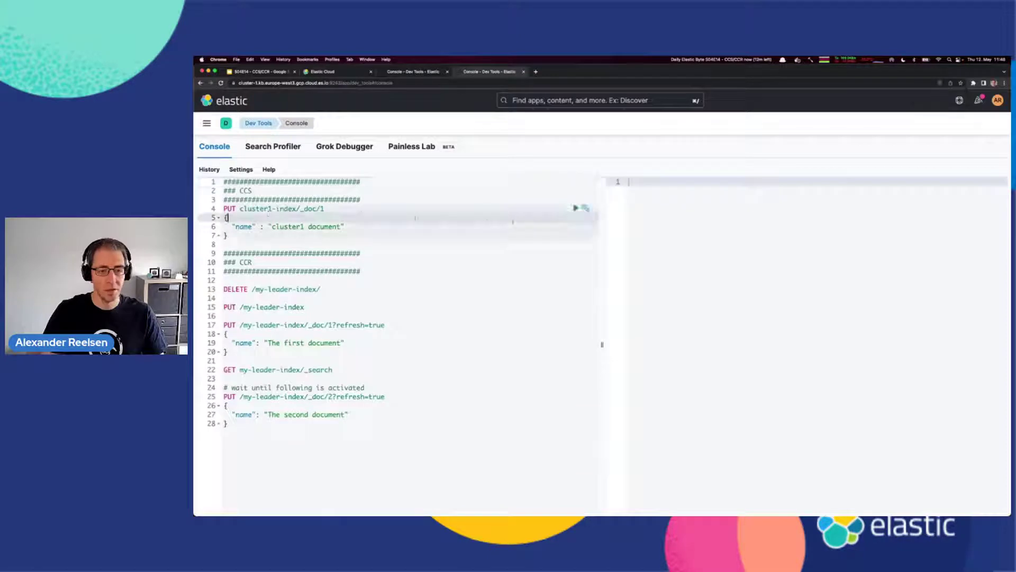
pyautogui.click(576, 207)
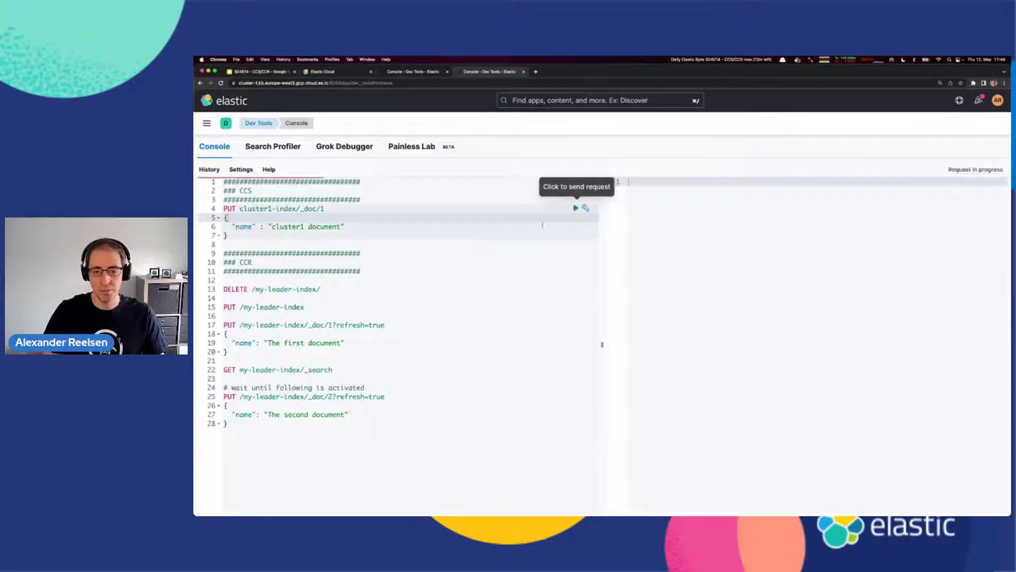
# Step: On cluster 2, search cluster2-index and cluster_1:cluster1-index together, returning 2 hits
pyautogui.click(414, 72)
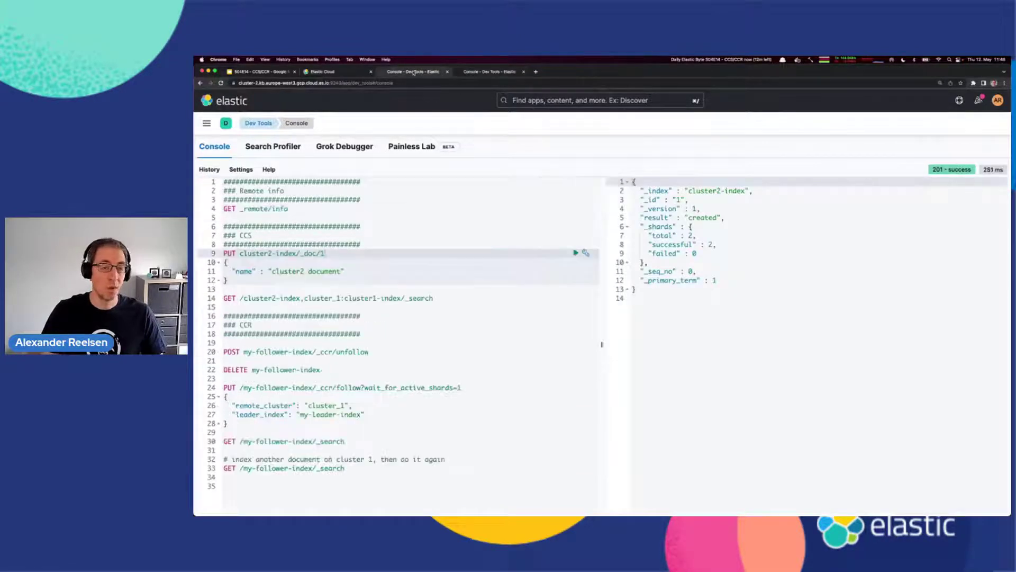
pyautogui.click(241, 301)
pyautogui.click(324, 286)
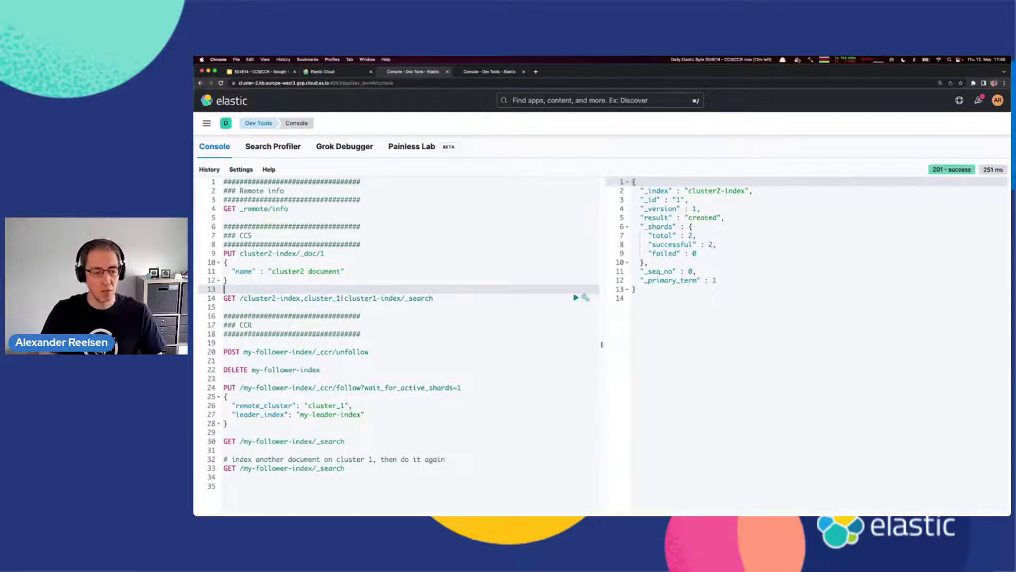
pyautogui.click(342, 298)
pyautogui.moveTo(345, 298); pyautogui.dragTo(401, 299)
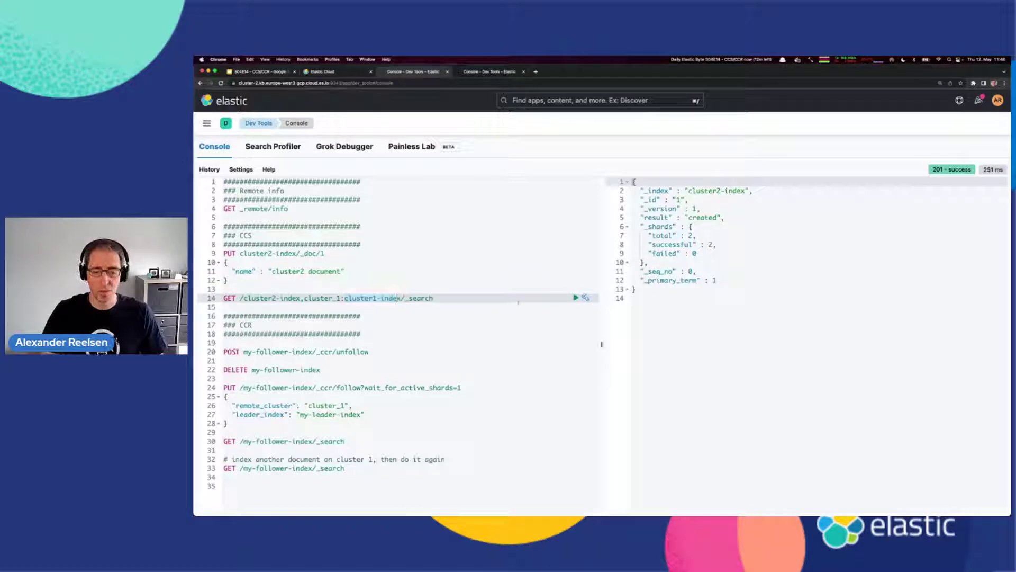
pyautogui.click(575, 298)
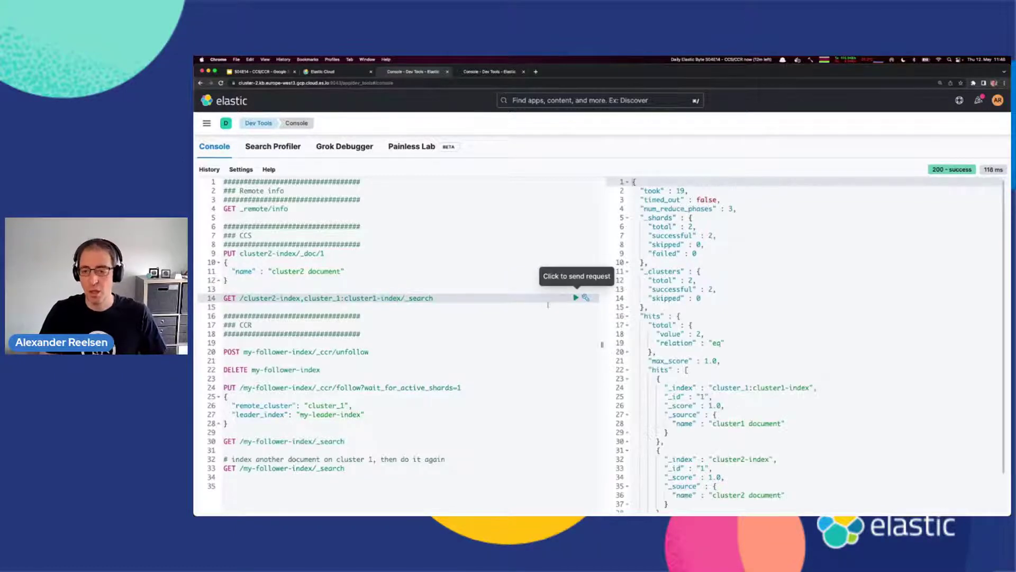
pyautogui.scroll(-2, 708, 429)
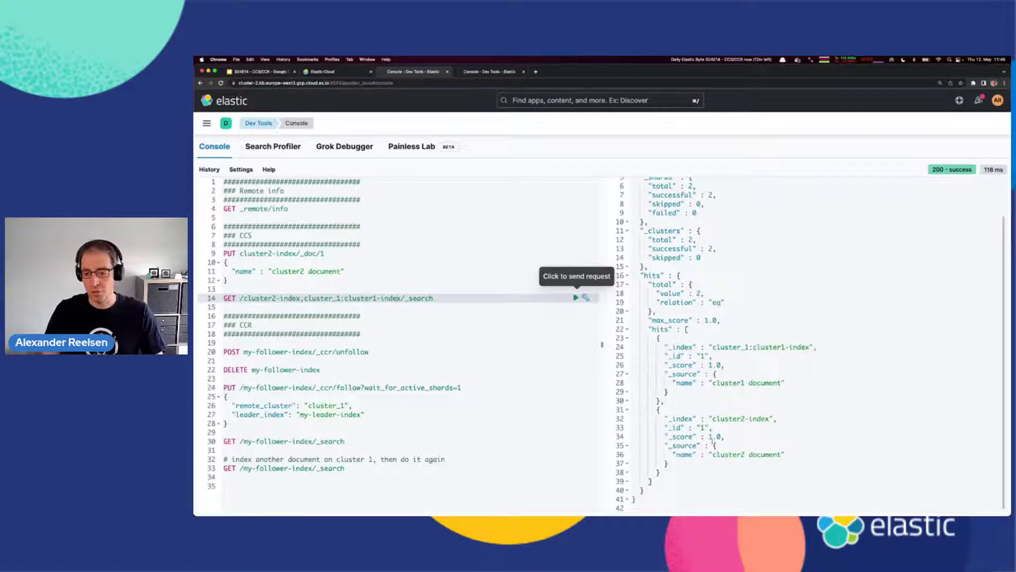
pyautogui.doubleClick(732, 347)
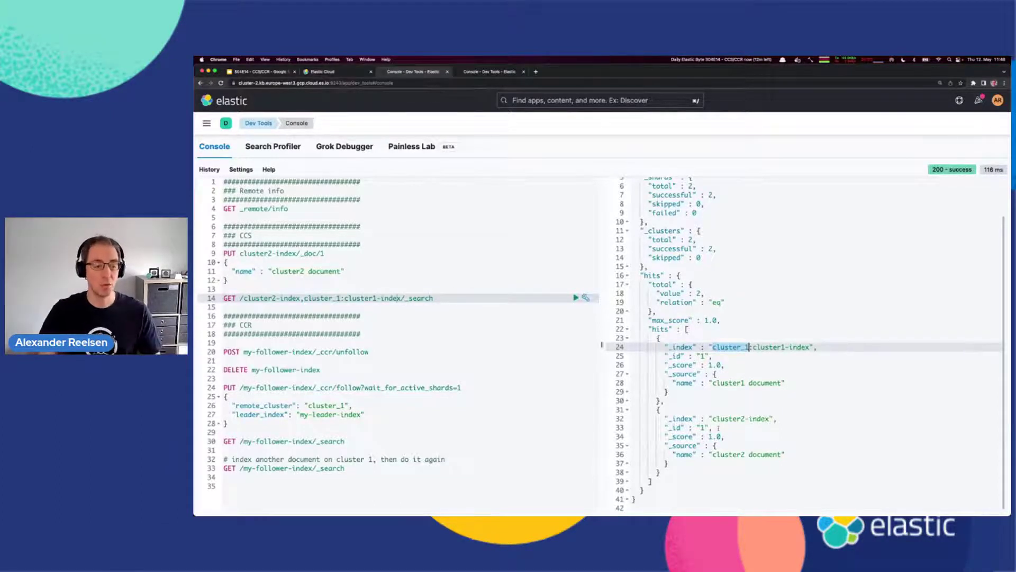
pyautogui.click(473, 306)
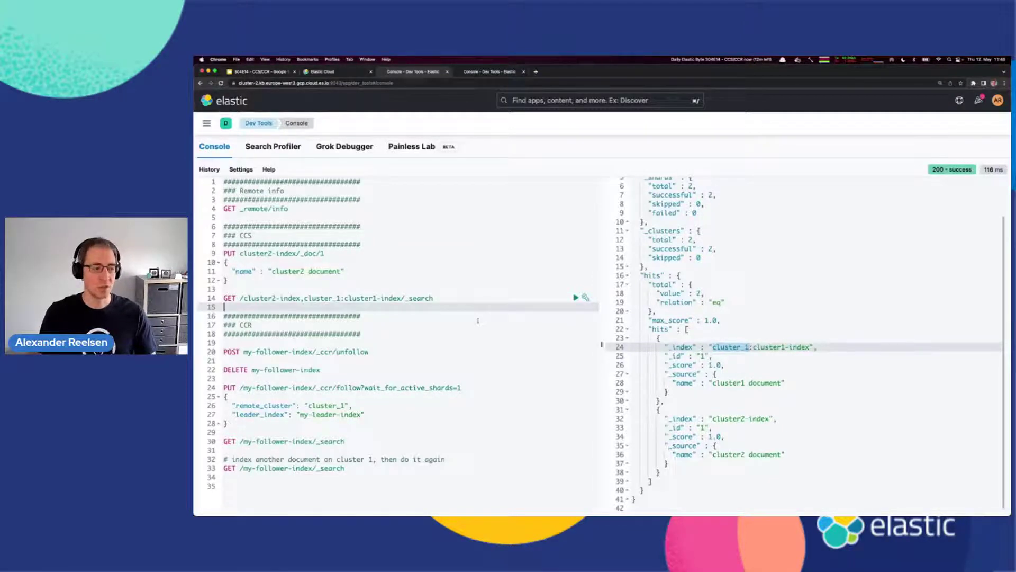
pyautogui.click(358, 363)
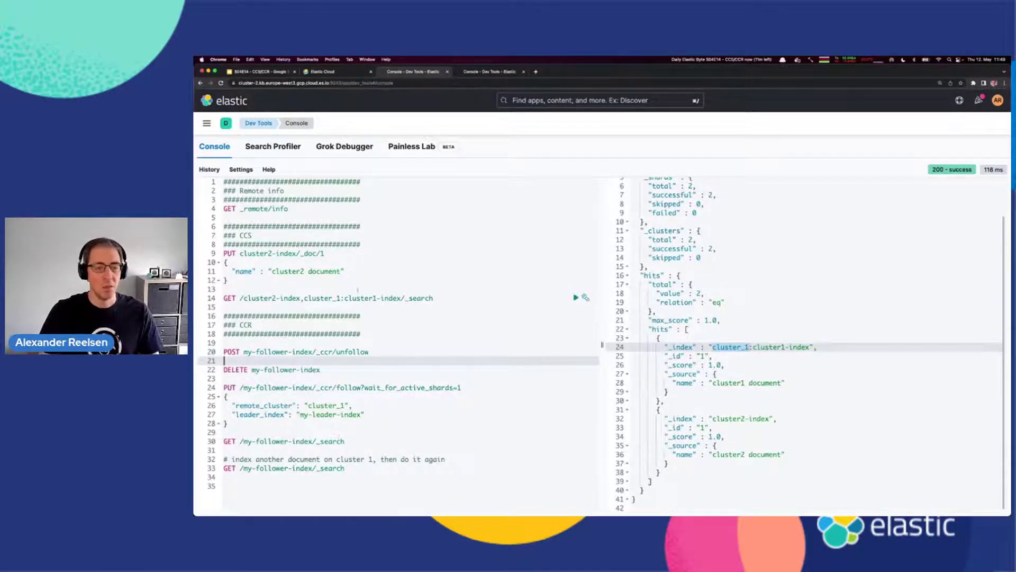
# Step: On cluster 1, create my-leader-index, index 'The first document' with refresh, and search it for 1 hit
pyautogui.click(468, 73)
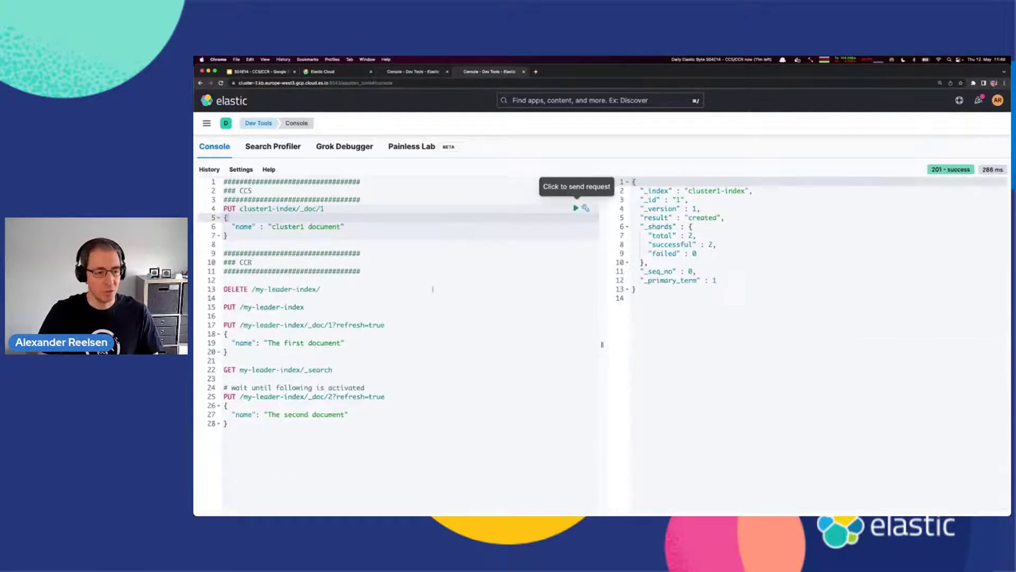
pyautogui.click(404, 297)
pyautogui.click(413, 311)
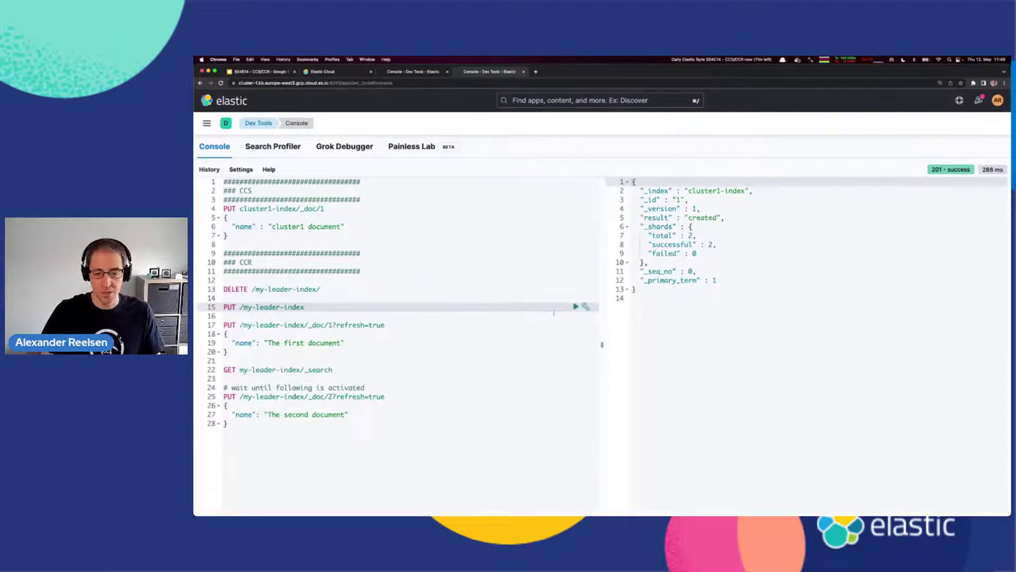
pyautogui.click(575, 306)
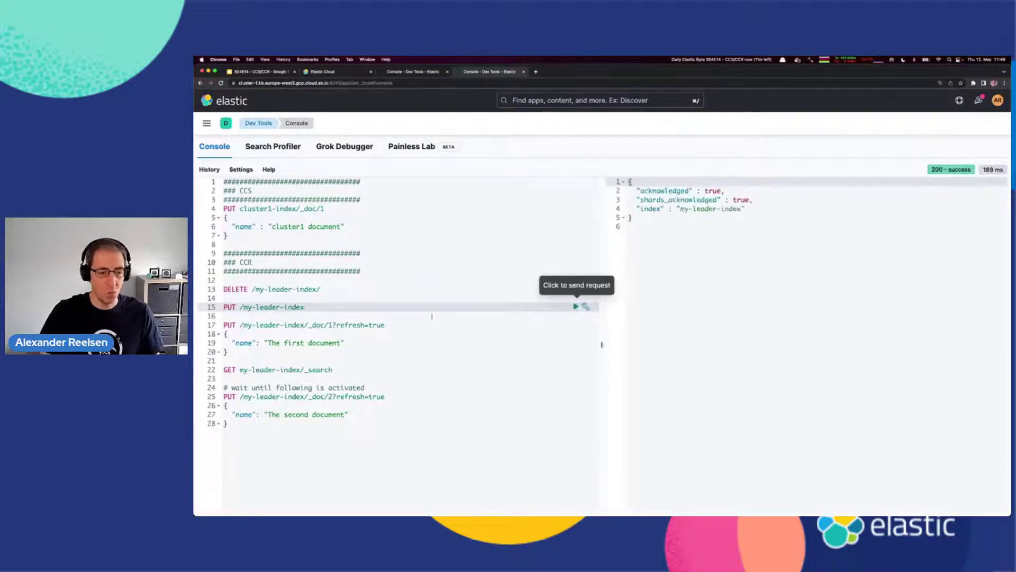
pyautogui.click(285, 325)
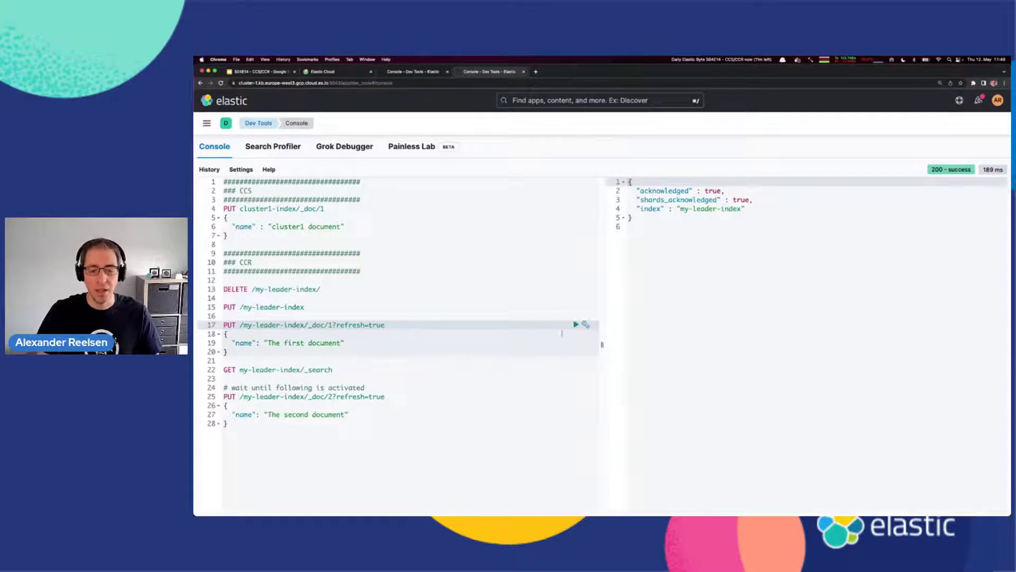
pyautogui.click(576, 324)
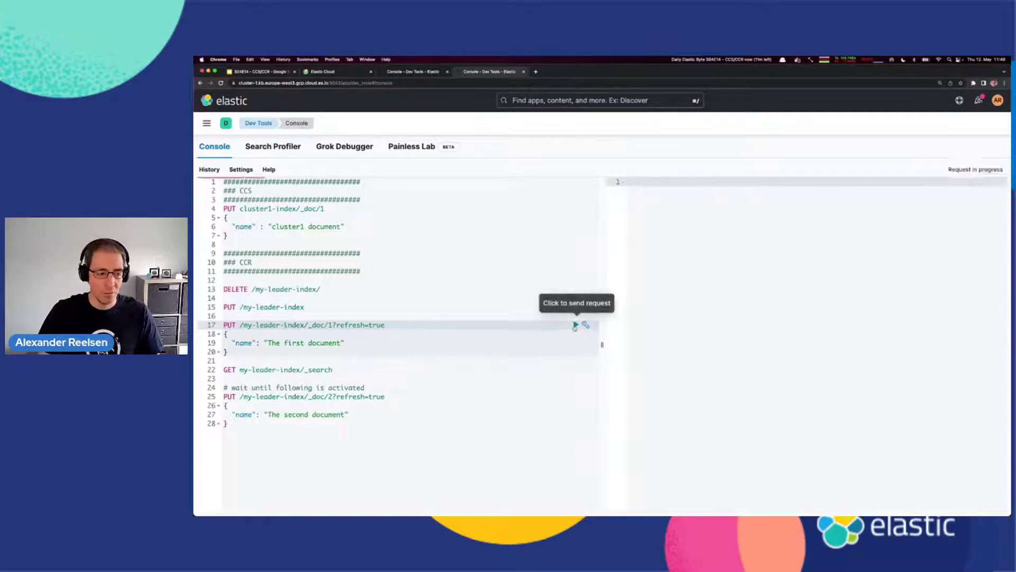
pyautogui.click(365, 369)
pyautogui.click(576, 369)
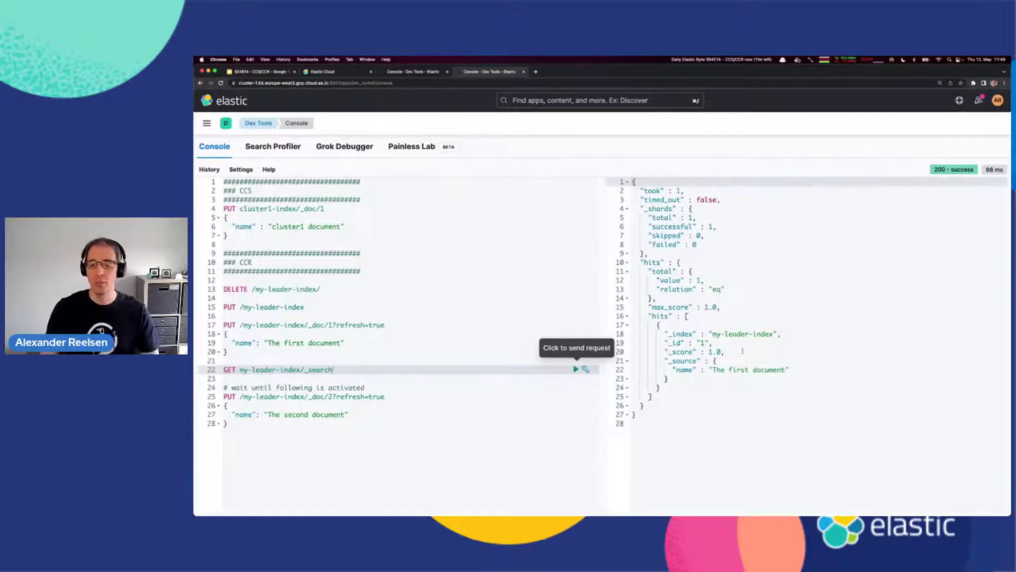
pyautogui.click(429, 364)
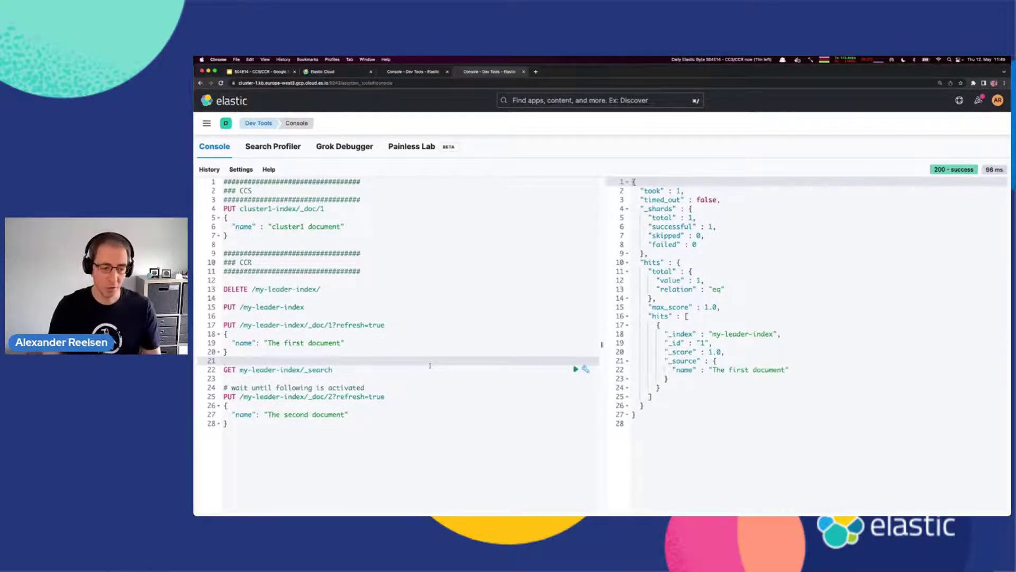
# Step: On cluster 2, run PUT _ccr/follow so my-follower-index follows cluster_1's my-leader-index
pyautogui.click(412, 74)
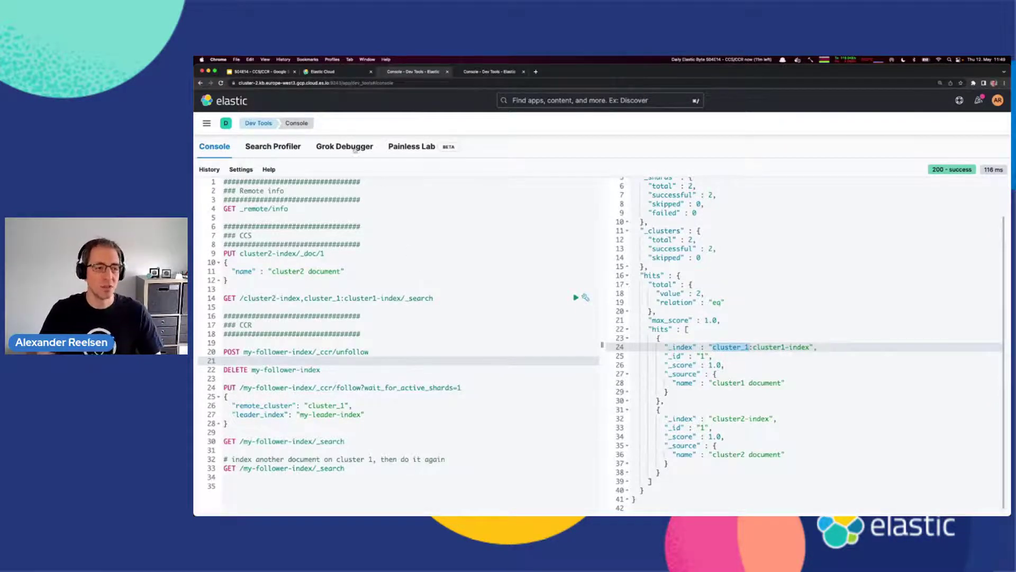
pyautogui.click(293, 388)
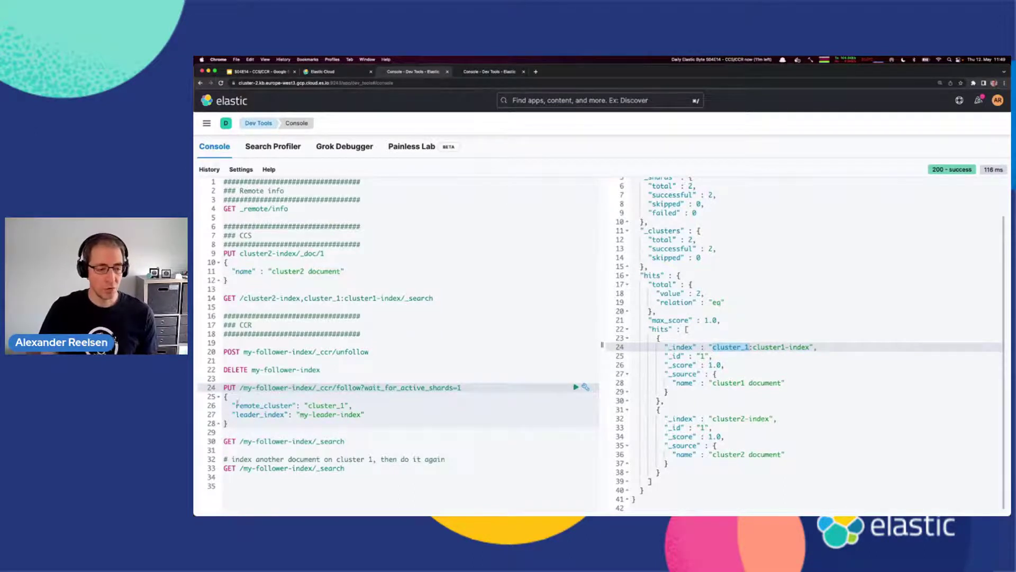
pyautogui.moveTo(232, 405); pyautogui.dragTo(358, 414)
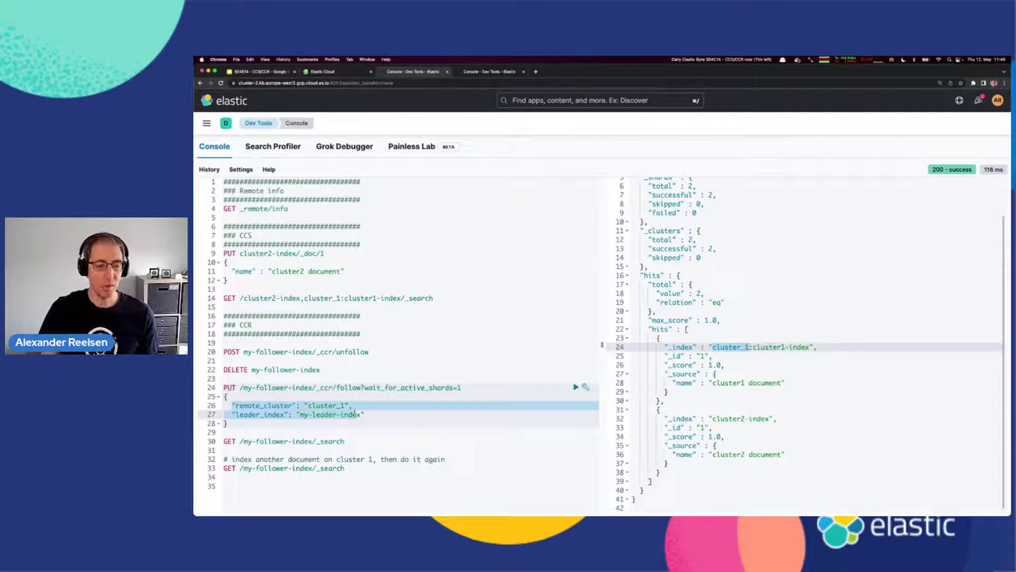
pyautogui.click(338, 414)
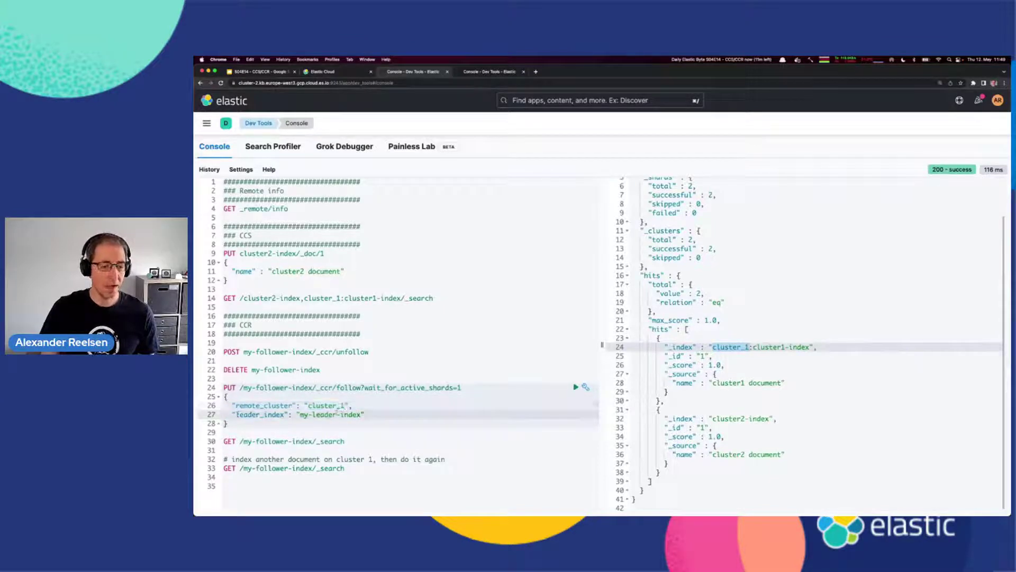
pyautogui.moveTo(235, 415); pyautogui.dragTo(349, 422)
pyautogui.click(377, 420)
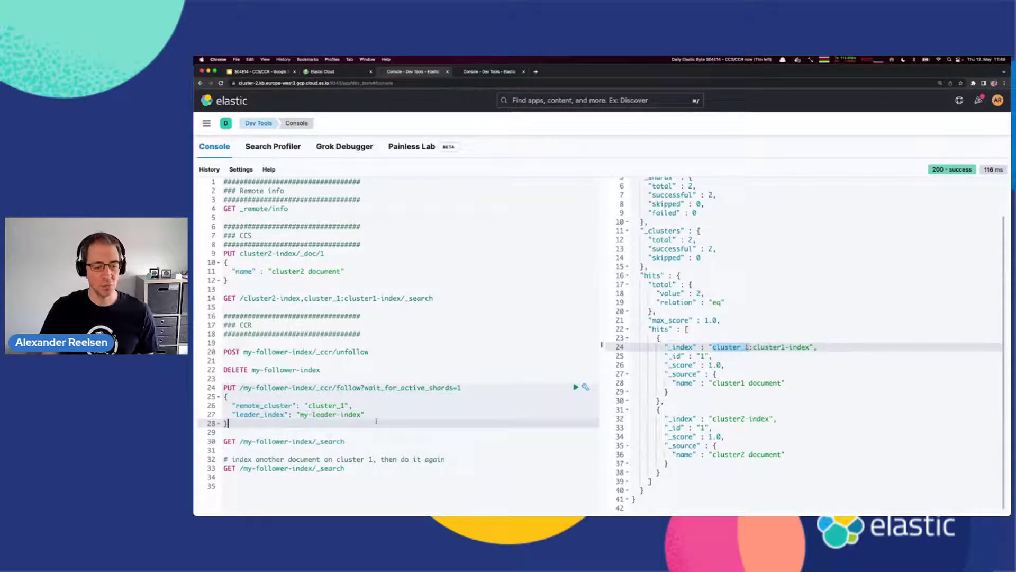
pyautogui.click(575, 387)
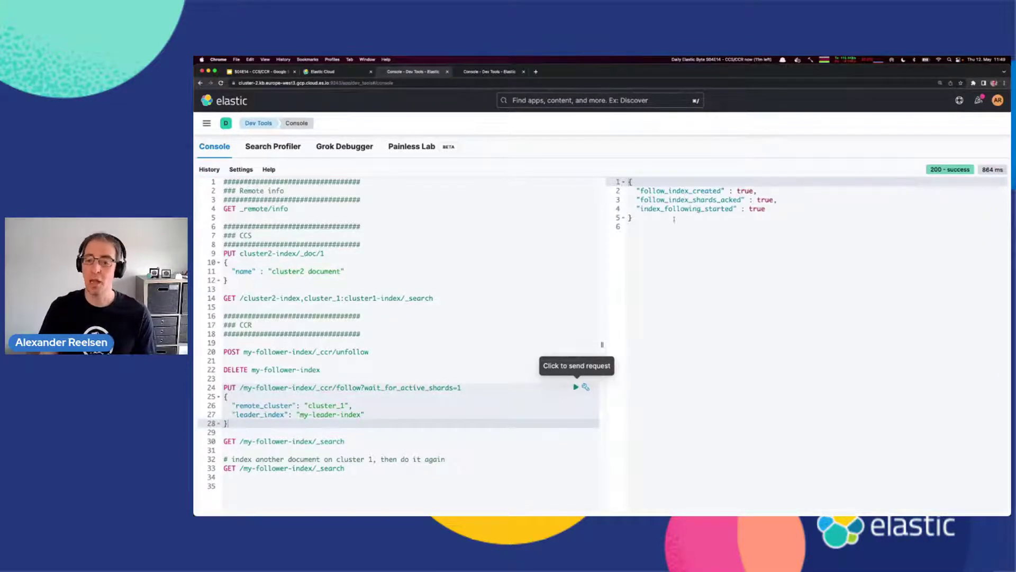
# Step: Search my-follower-index and confirm it returns 'The first document'
pyautogui.click(575, 441)
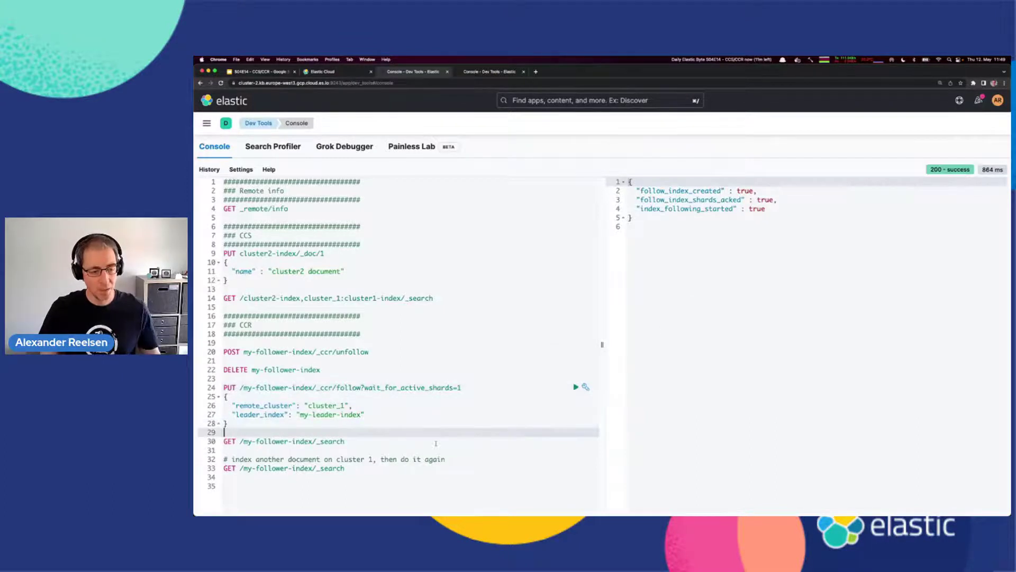
pyautogui.click(575, 441)
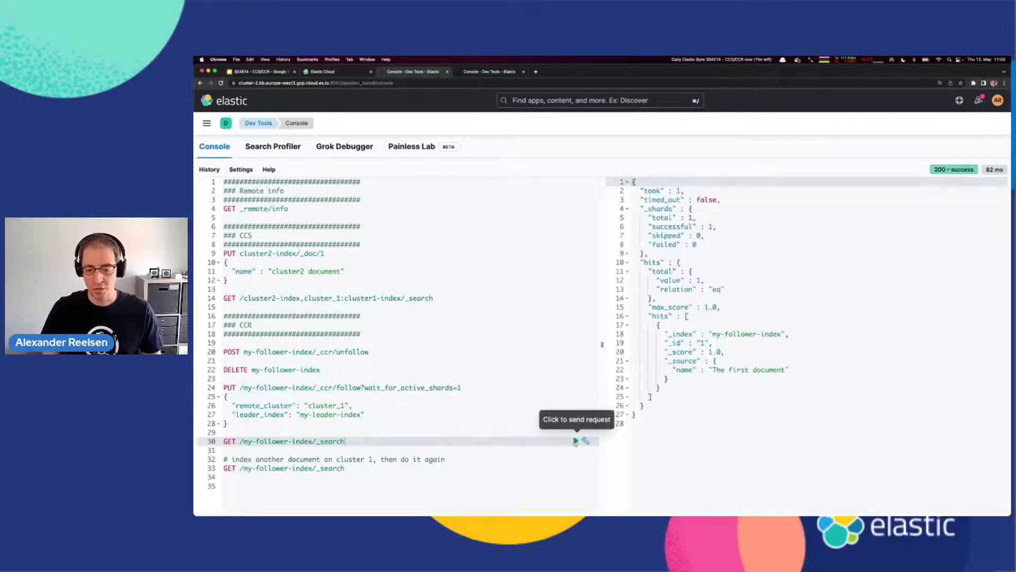
pyautogui.click(739, 343)
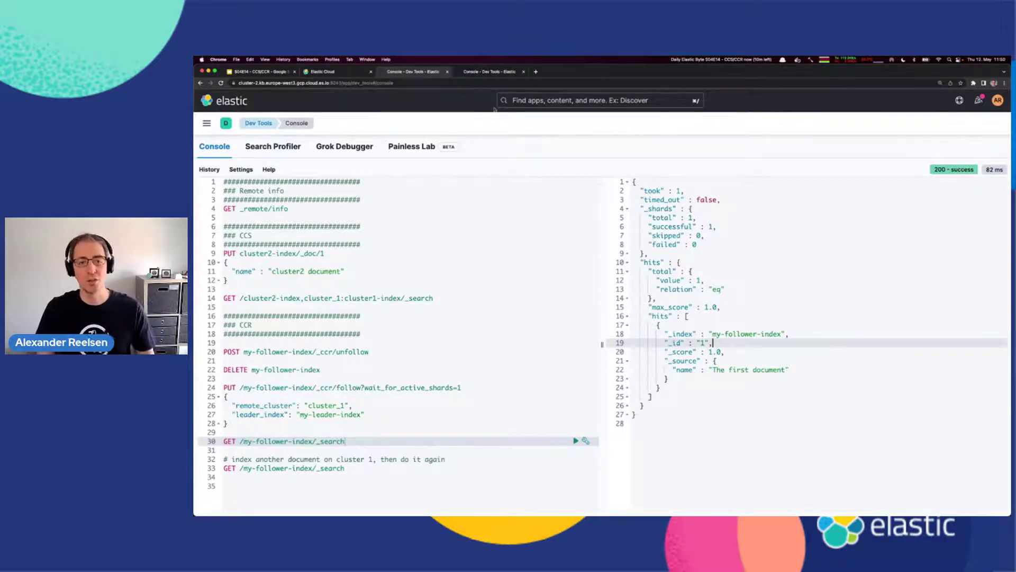
# Step: Index 'The second document' as doc 2 into my-leader-index on cluster_1
pyautogui.click(478, 74)
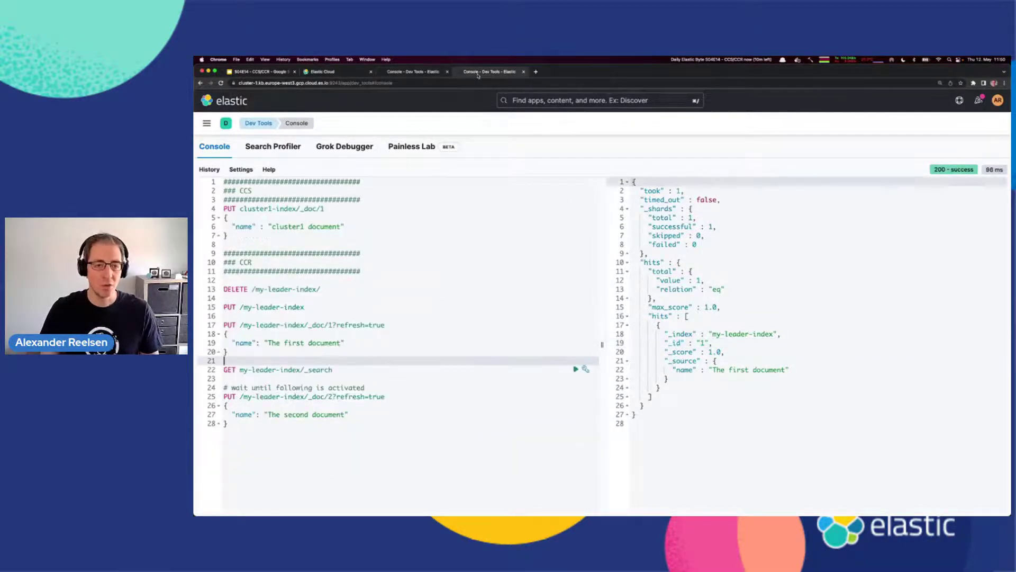
pyautogui.click(412, 396)
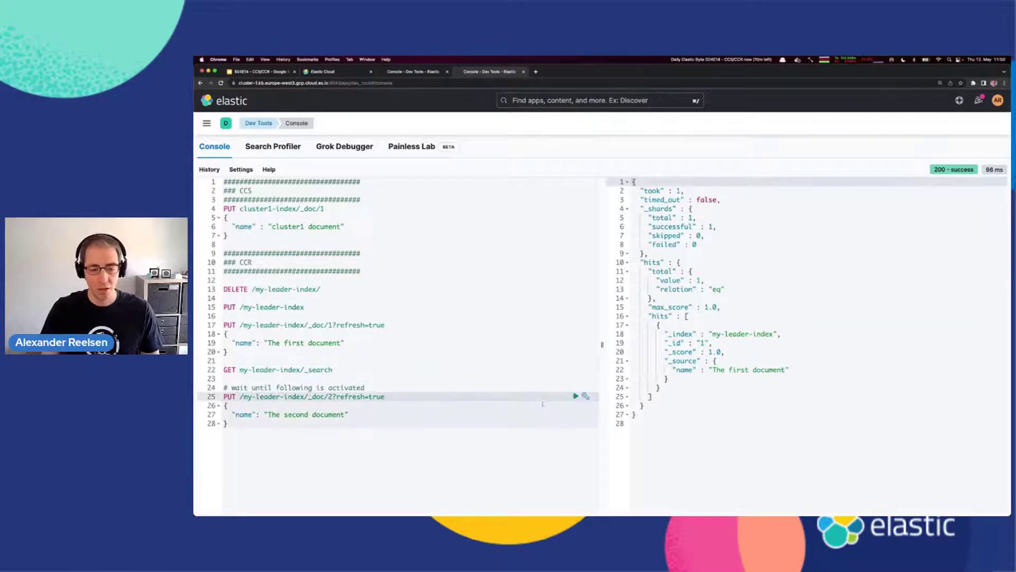
pyautogui.click(576, 396)
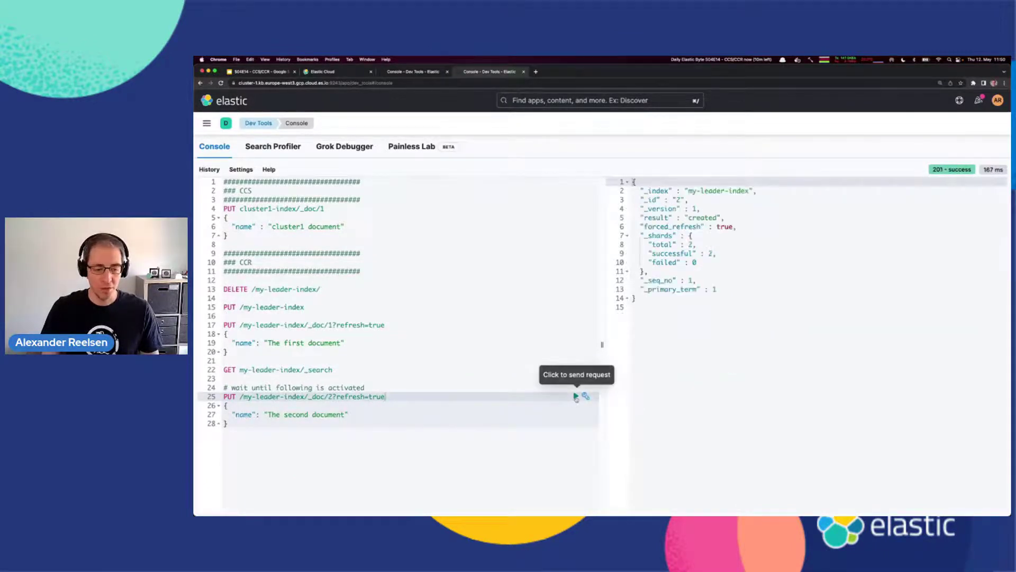
# Step: Rerun the my-follower-index search on cluster_2, now returning both documents
pyautogui.click(413, 71)
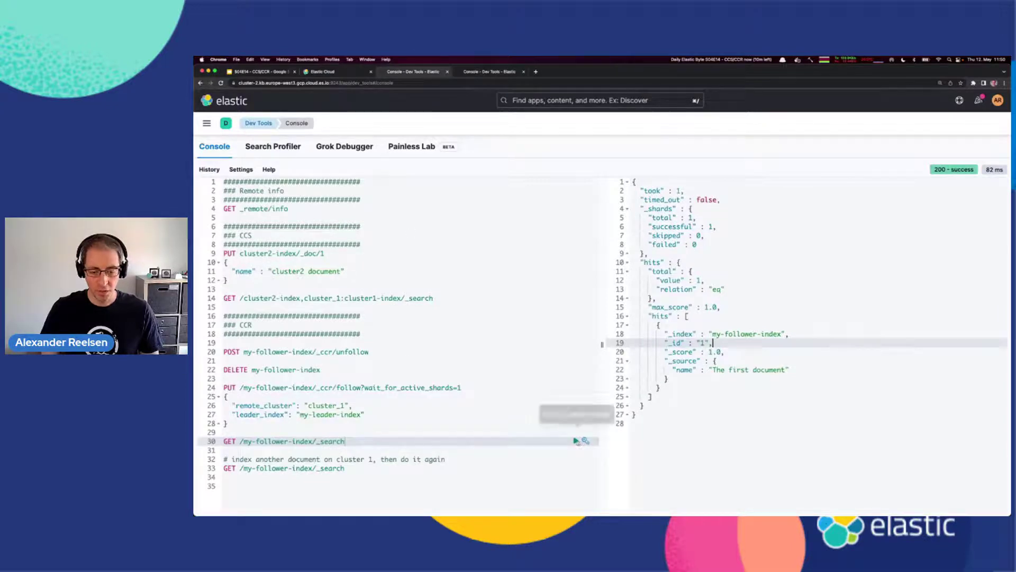
pyautogui.click(576, 441)
pyautogui.click(735, 424)
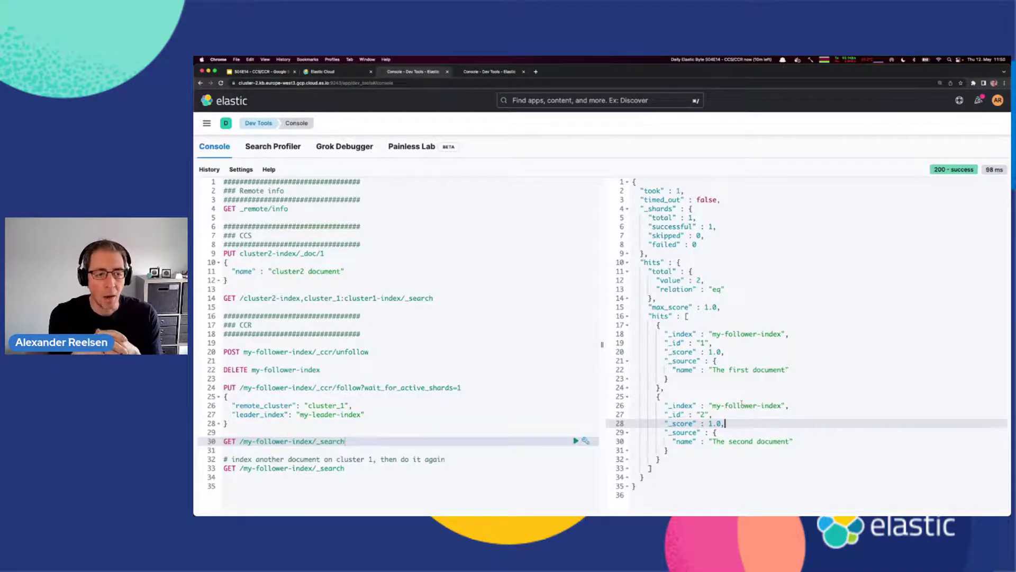
pyautogui.click(409, 242)
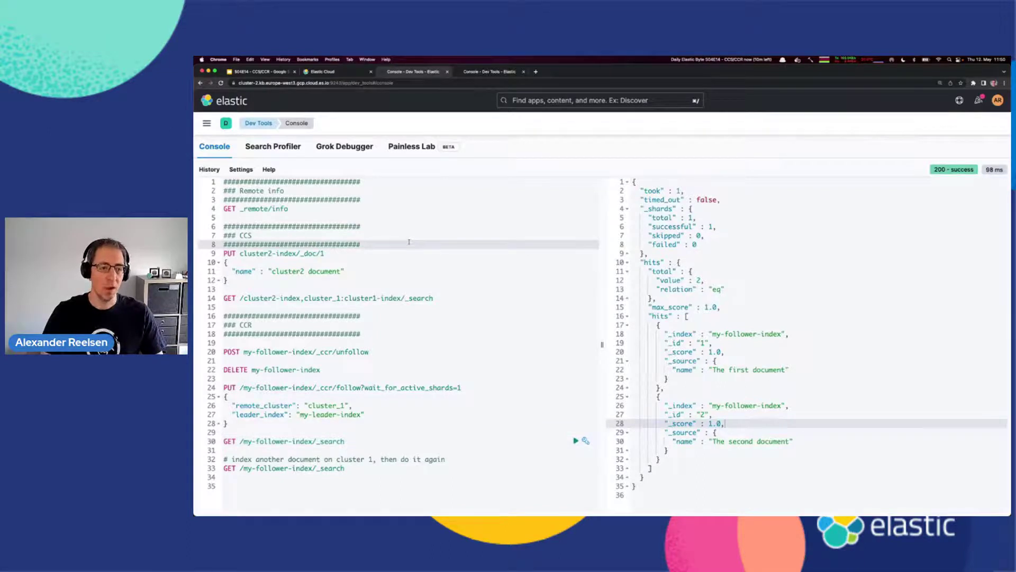
# Step: Set default deployment trust to 'Trust no deployment' under Features > Trust, then return to Cloud home
pyautogui.hotkey('ctrl', 'shift', 'Tab')
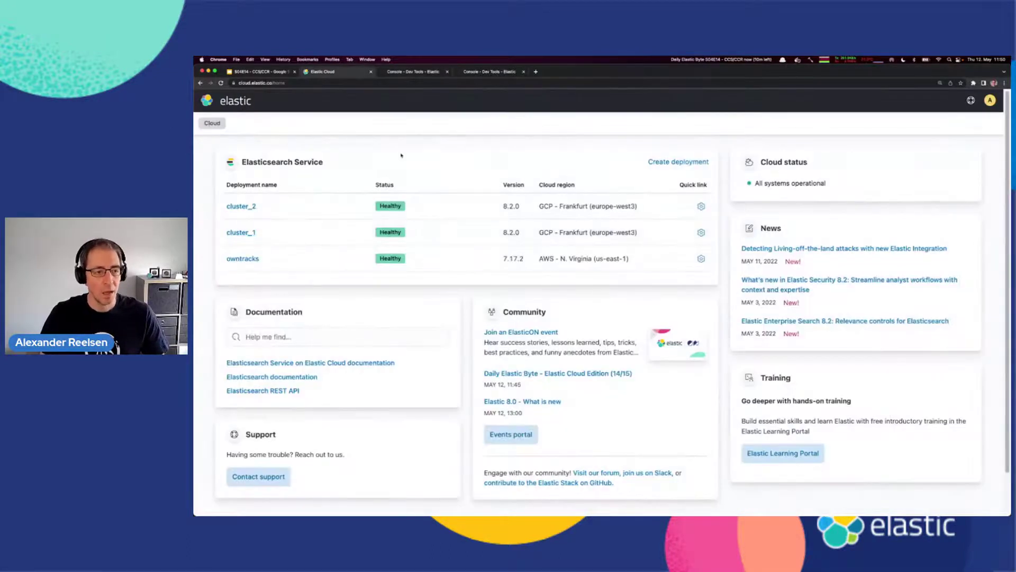
pyautogui.press('super+r')
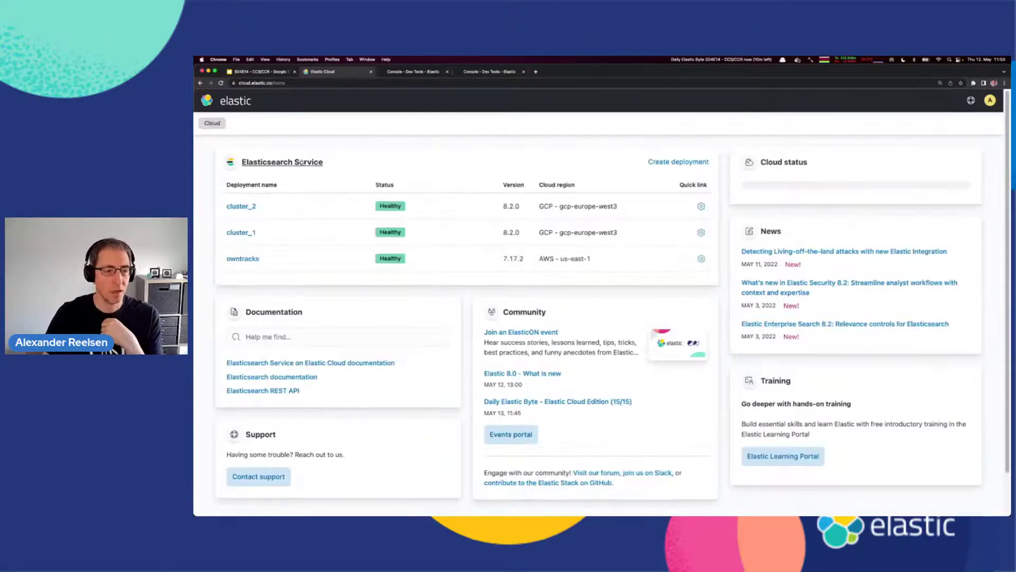
pyautogui.click(301, 162)
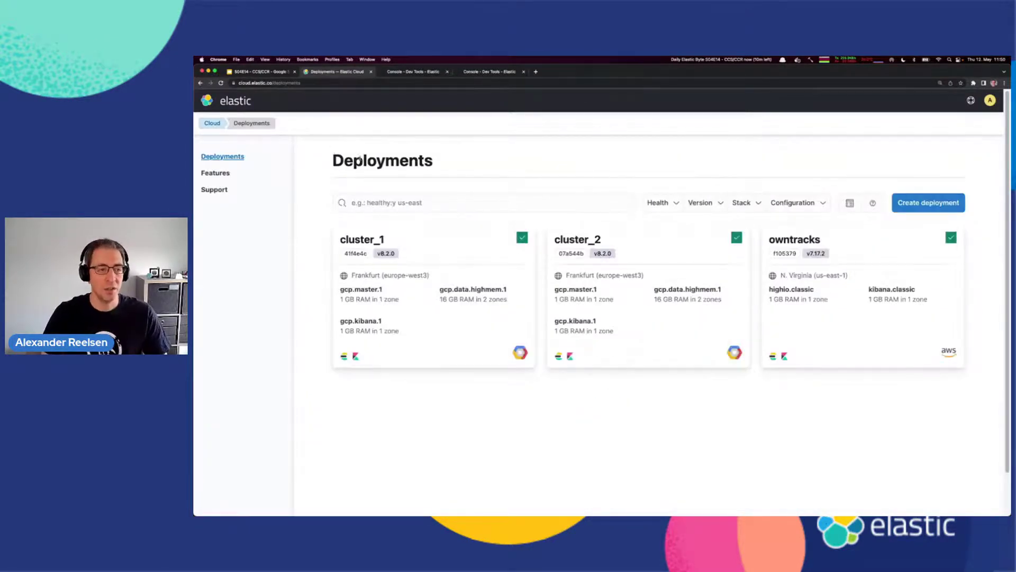
pyautogui.click(215, 173)
pyautogui.click(215, 216)
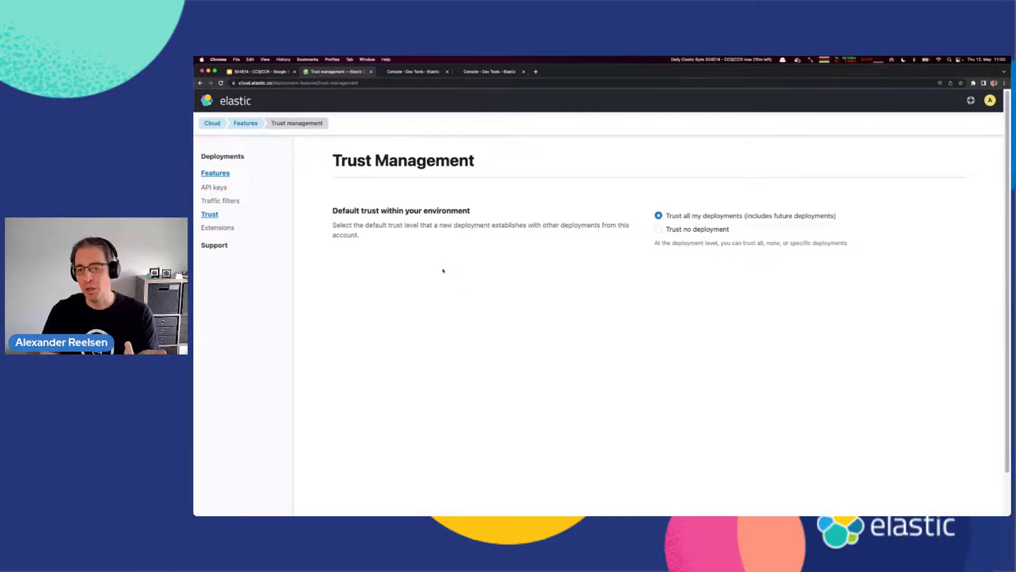
pyautogui.click(659, 229)
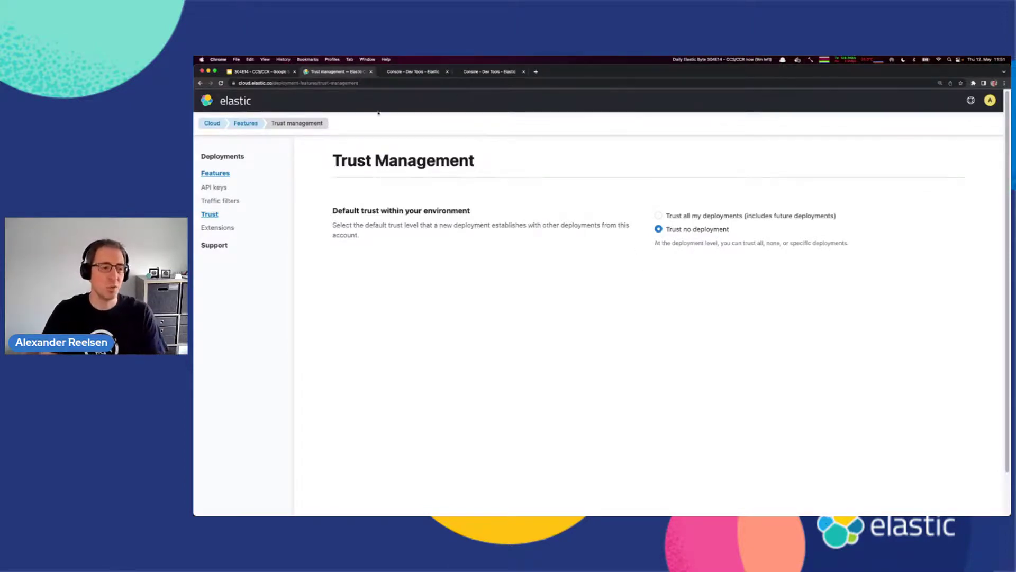
pyautogui.click(212, 124)
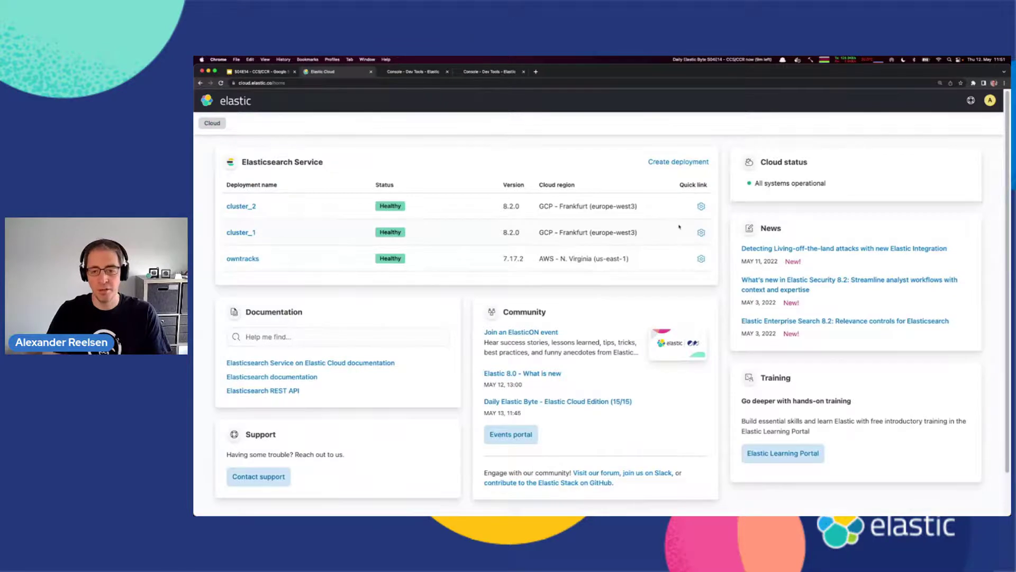
# Step: Go to the cluster_1 deployment's Security settings
pyautogui.click(701, 232)
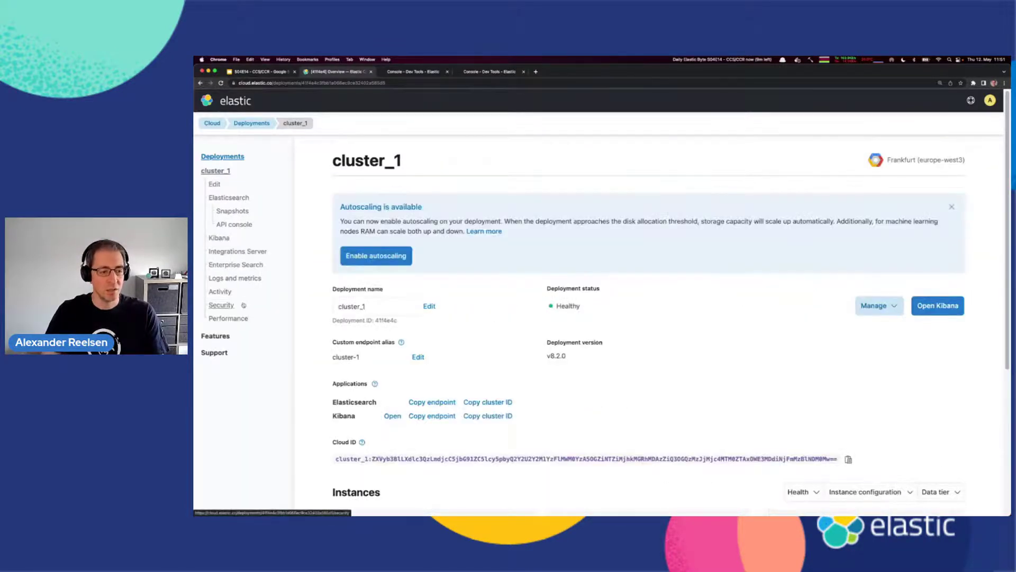
pyautogui.click(245, 304)
pyautogui.scroll(-4, 566, 284)
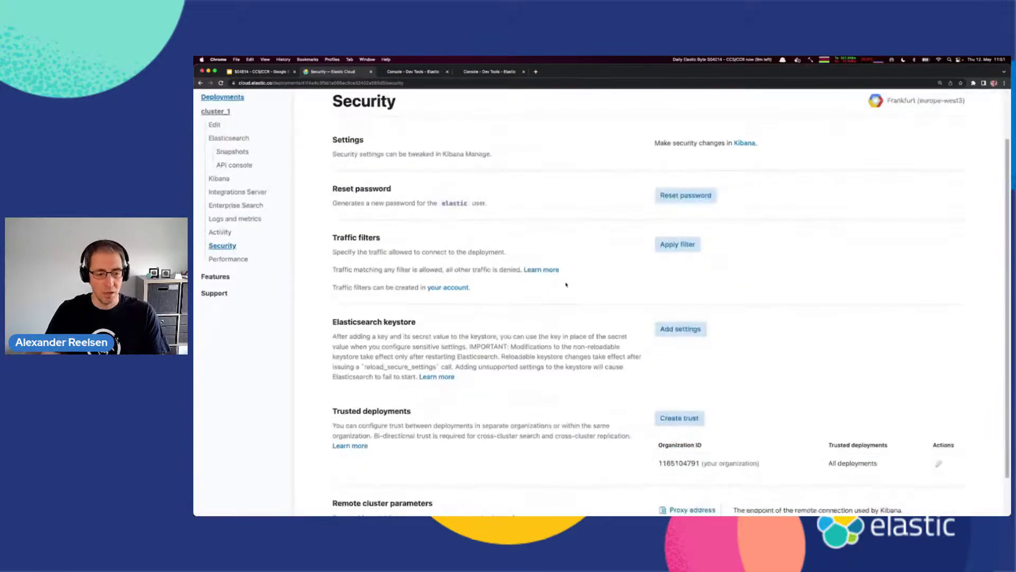
# Step: Start a new trust relationship for specific deployments, then discard the form unsaved
pyautogui.click(701, 374)
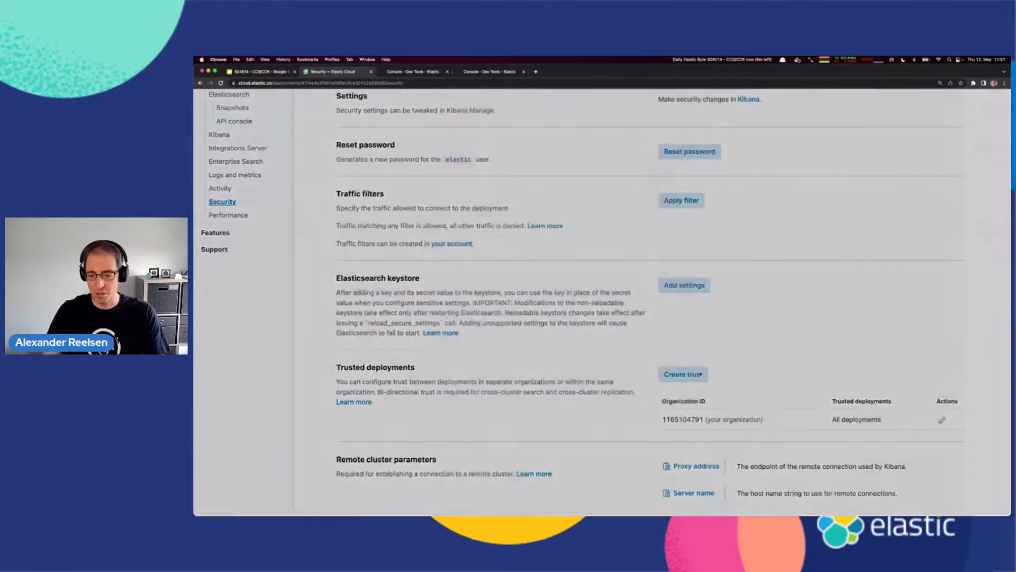
pyautogui.click(793, 276)
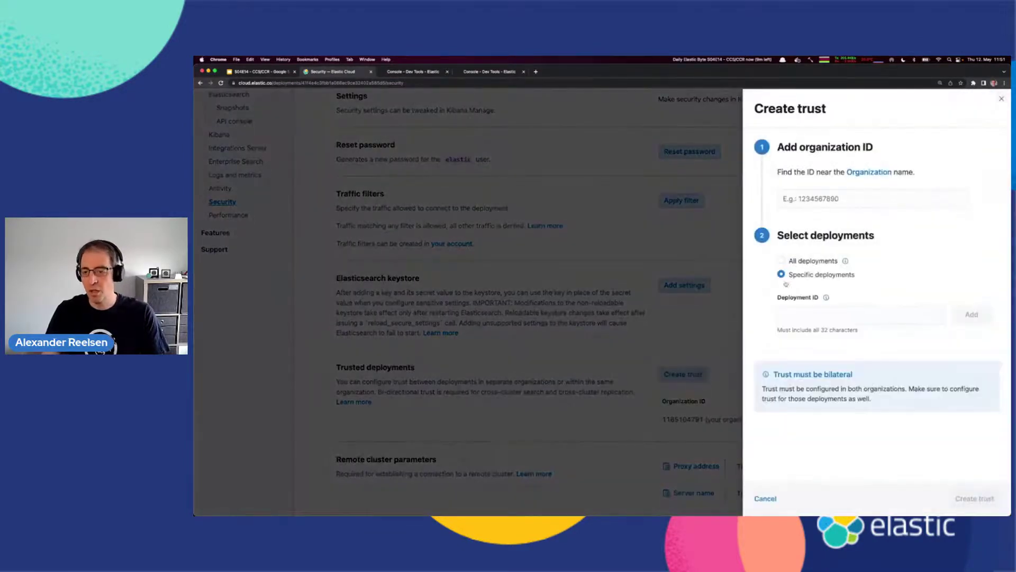
pyautogui.click(846, 312)
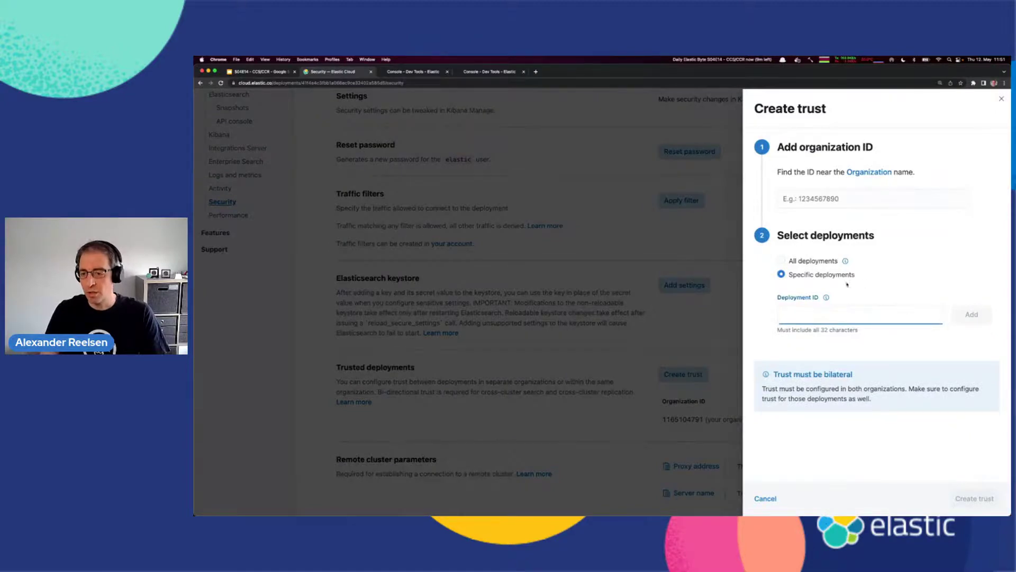
pyautogui.click(1002, 99)
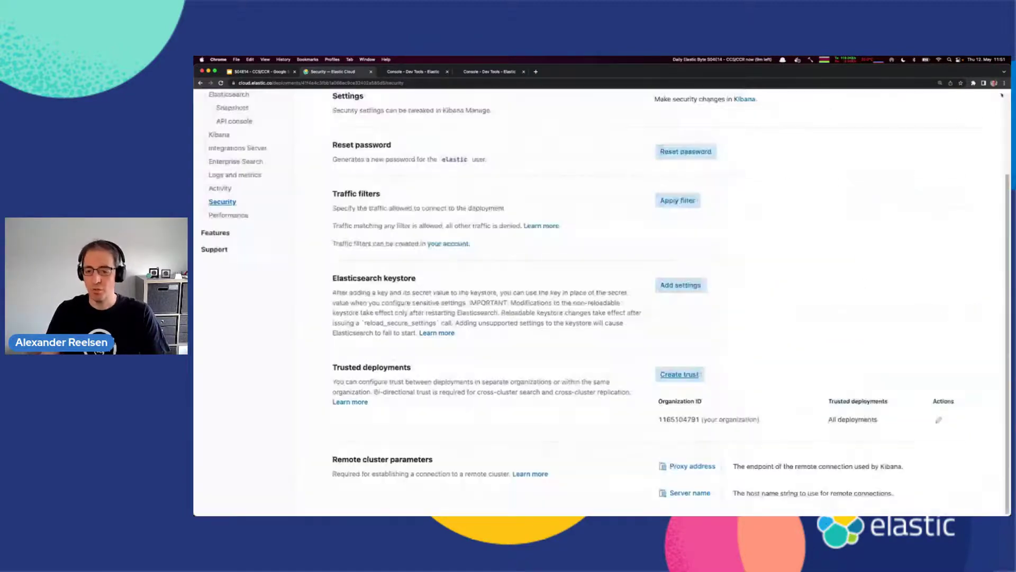
# Step: Restrict cluster_1's organization trust to cluster_2 only, then go to cluster_2
pyautogui.click(938, 419)
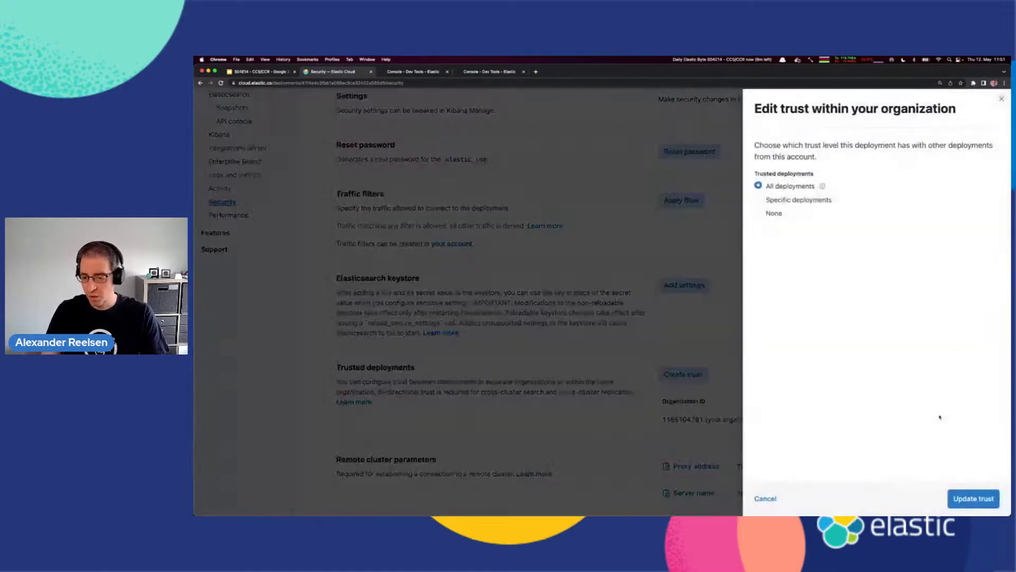
pyautogui.click(785, 201)
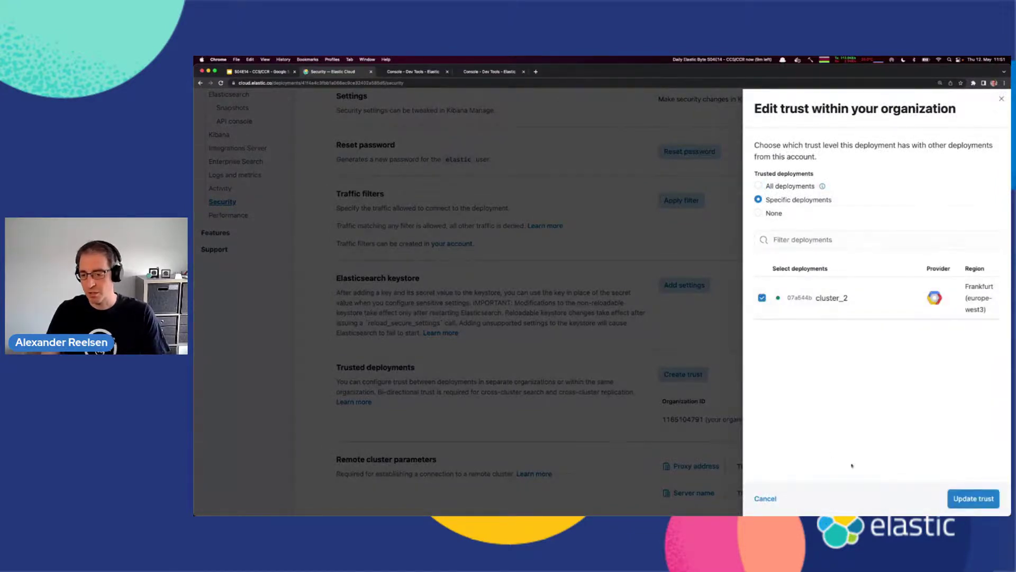
pyautogui.click(949, 498)
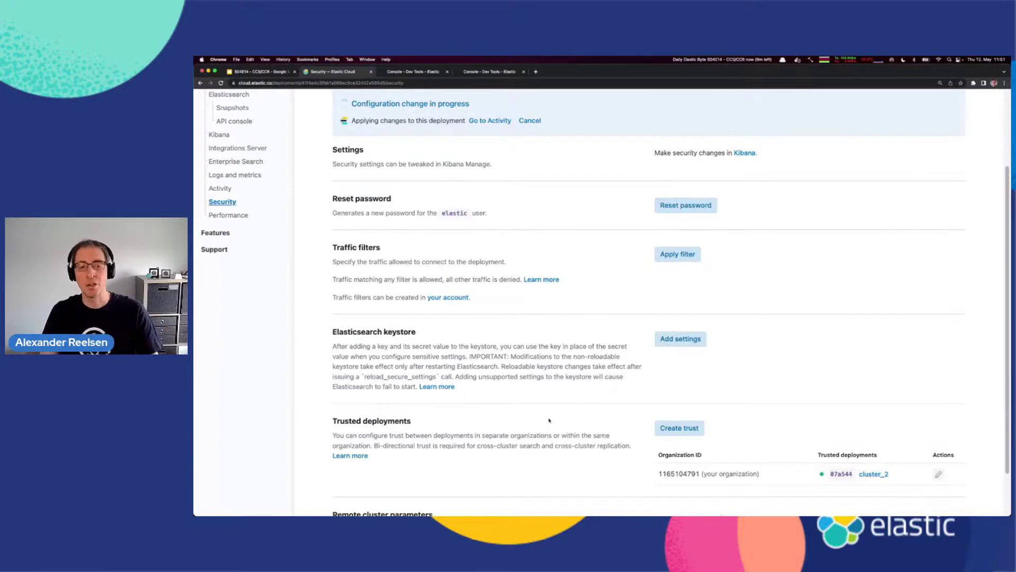
pyautogui.scroll(3, 519, 368)
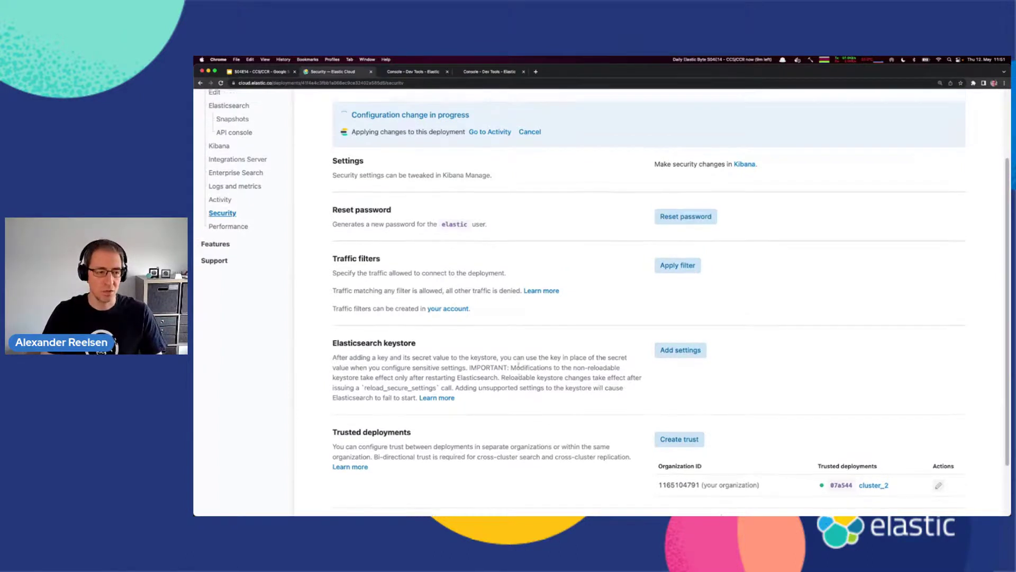
pyautogui.click(265, 124)
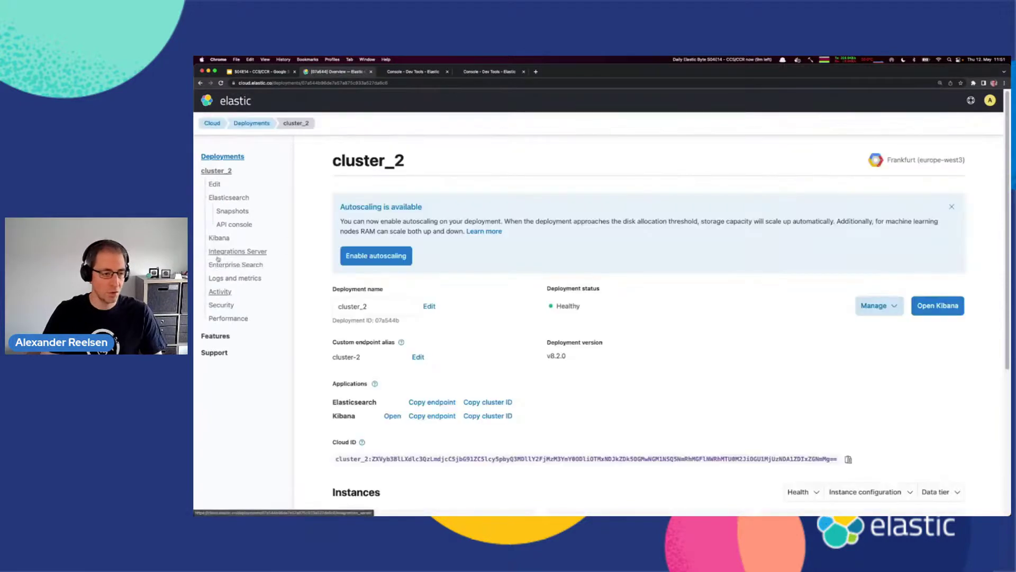
# Step: In cluster_2's Security settings, limit organization trust to cluster_1 only and update it
pyautogui.click(233, 304)
pyautogui.scroll(-3, 940, 423)
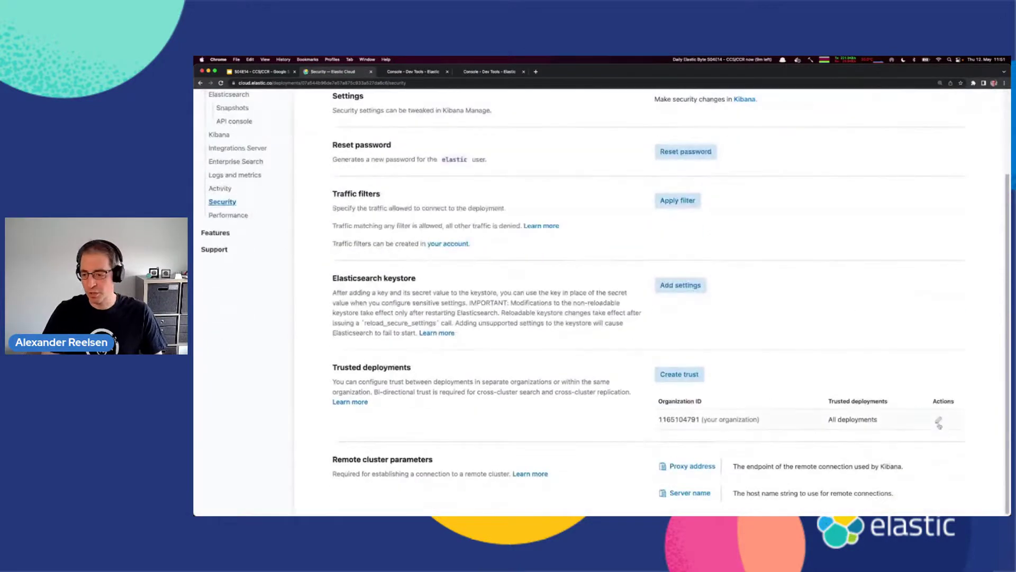
pyautogui.click(940, 423)
pyautogui.click(780, 201)
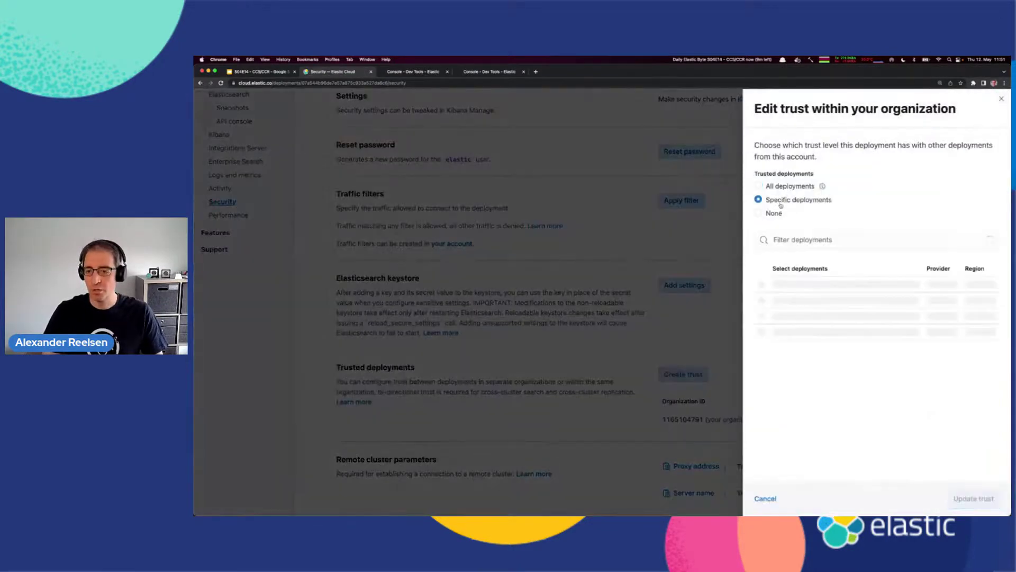
pyautogui.click(762, 298)
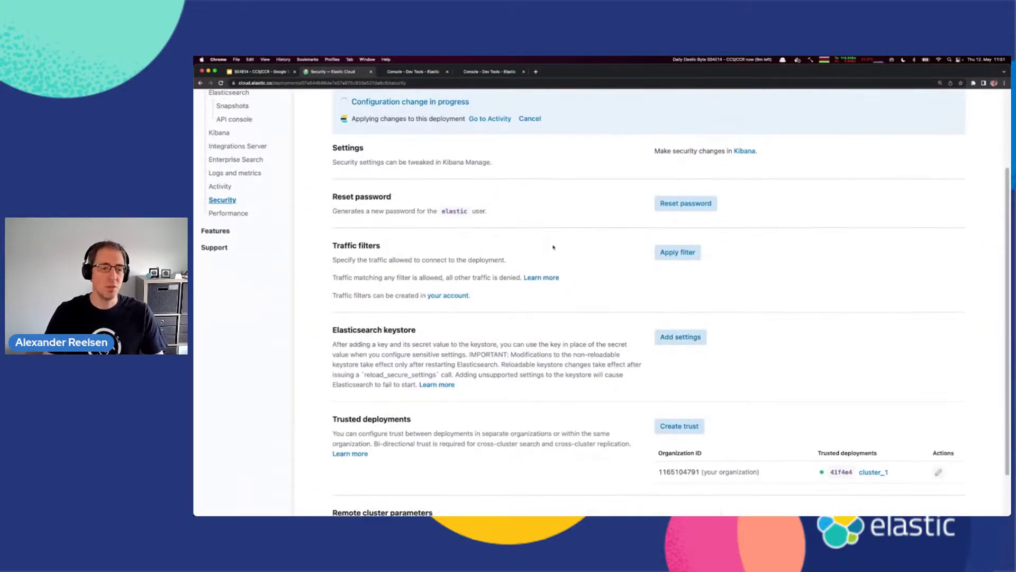
pyautogui.scroll(-1, 551, 245)
pyautogui.scroll(3, 553, 250)
pyautogui.scroll(2, 551, 245)
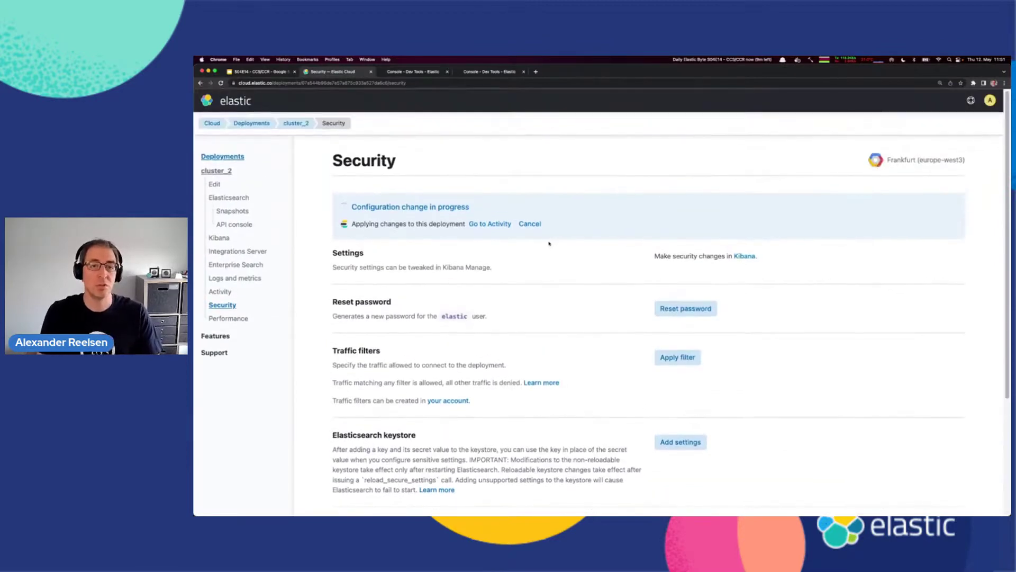